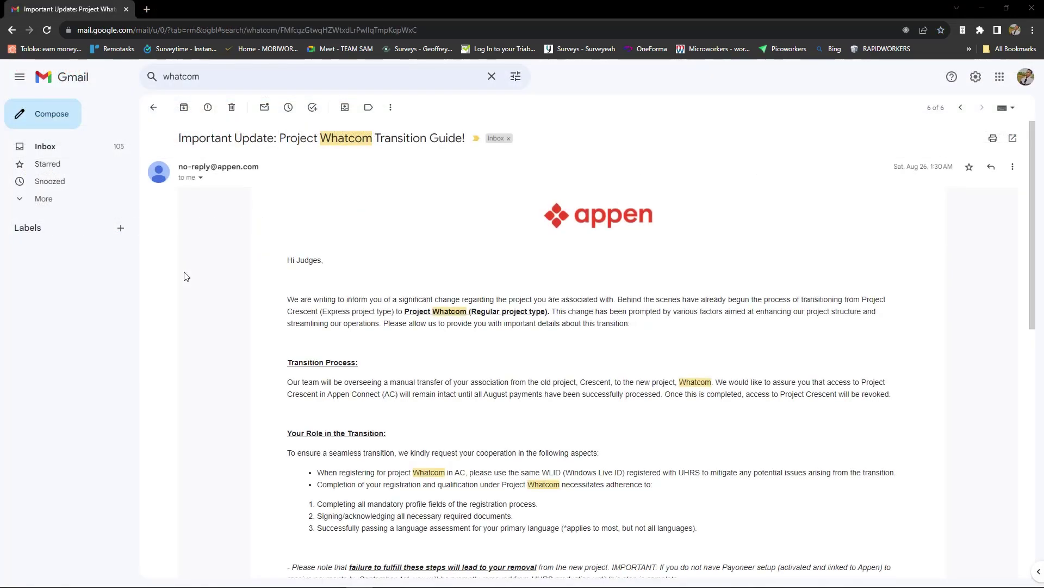
- Read through the Appen email about the Project Whatcom transition, including registration requirements and invoicing procedures
{"action": "scroll", "coordinate": [187, 276], "scroll_direction": "down", "scroll_amount": 1}
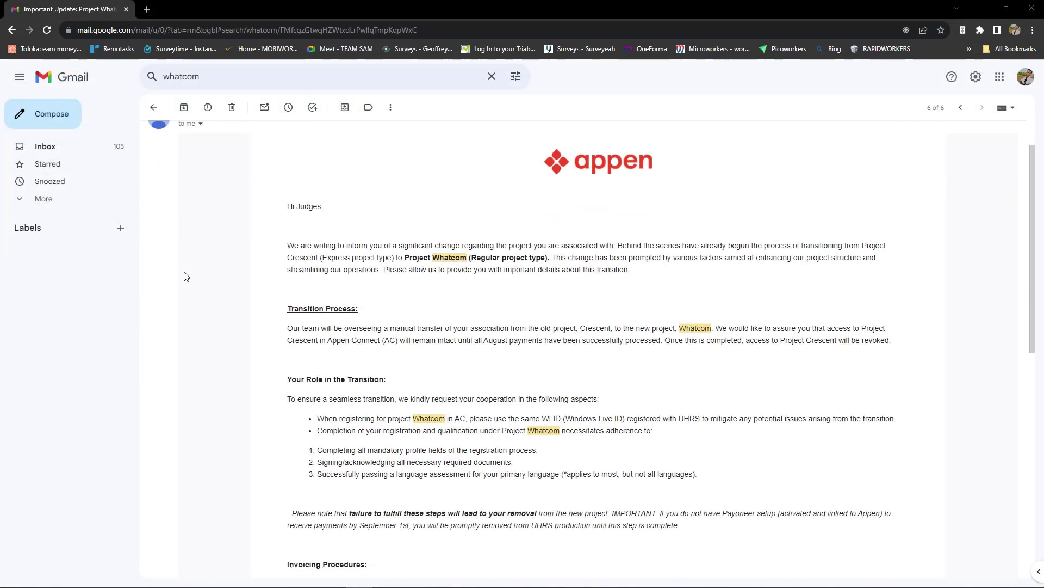
{"action": "scroll", "coordinate": [184, 276], "scroll_direction": "down", "scroll_amount": 1}
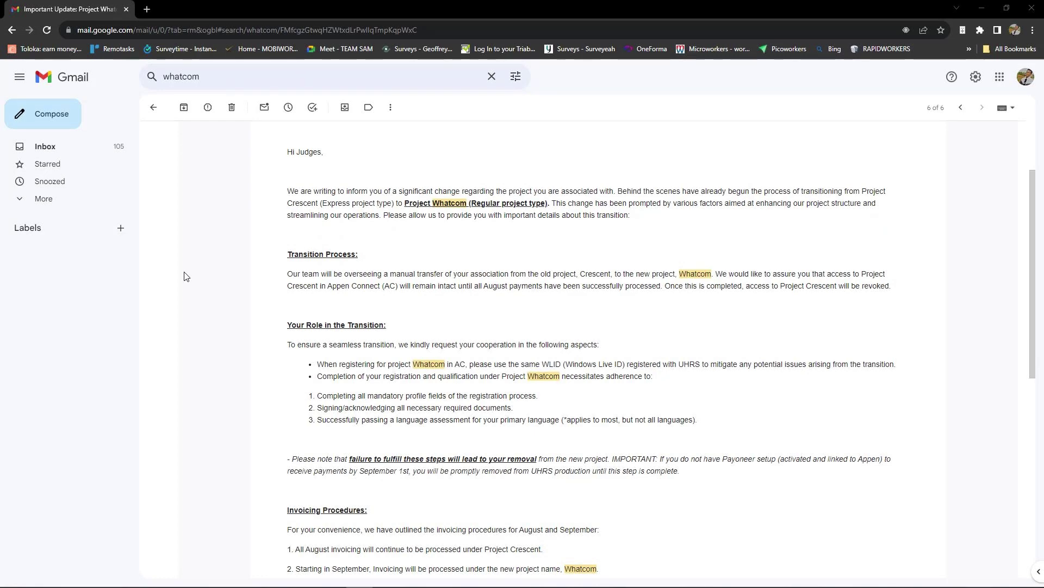
{"action": "scroll", "coordinate": [184, 276], "scroll_direction": "down", "scroll_amount": 1}
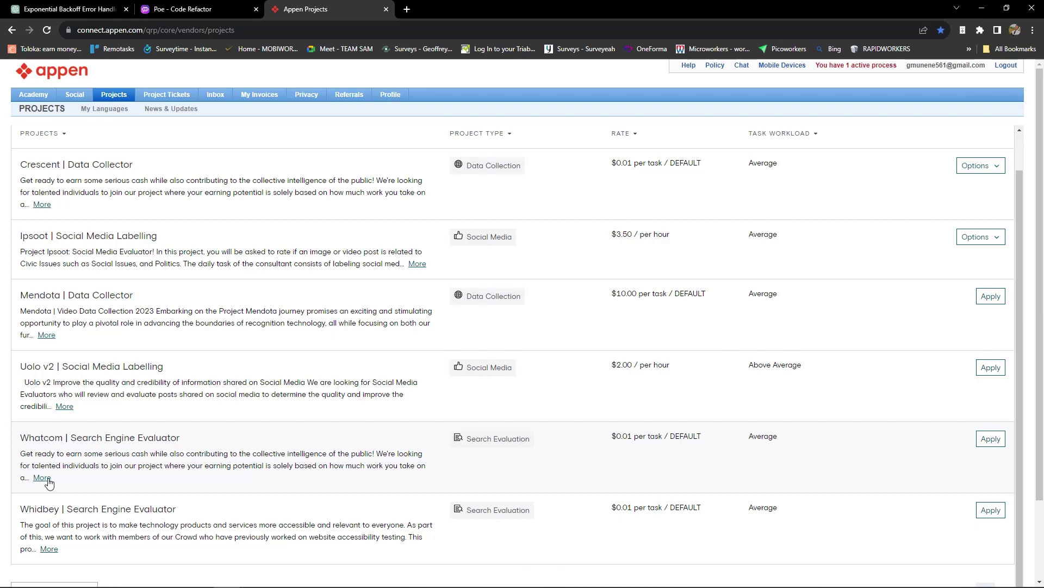
- Apply for the Whatcom Search Engine Evaluator project on Appen with English (United States) as the working language
{"action": "left_click", "coordinate": [42, 477]}
{"action": "scroll", "coordinate": [102, 391], "scroll_direction": "down", "scroll_amount": 4}
{"action": "scroll", "coordinate": [102, 390], "scroll_direction": "up", "scroll_amount": 2}
{"action": "left_click", "coordinate": [988, 336]}
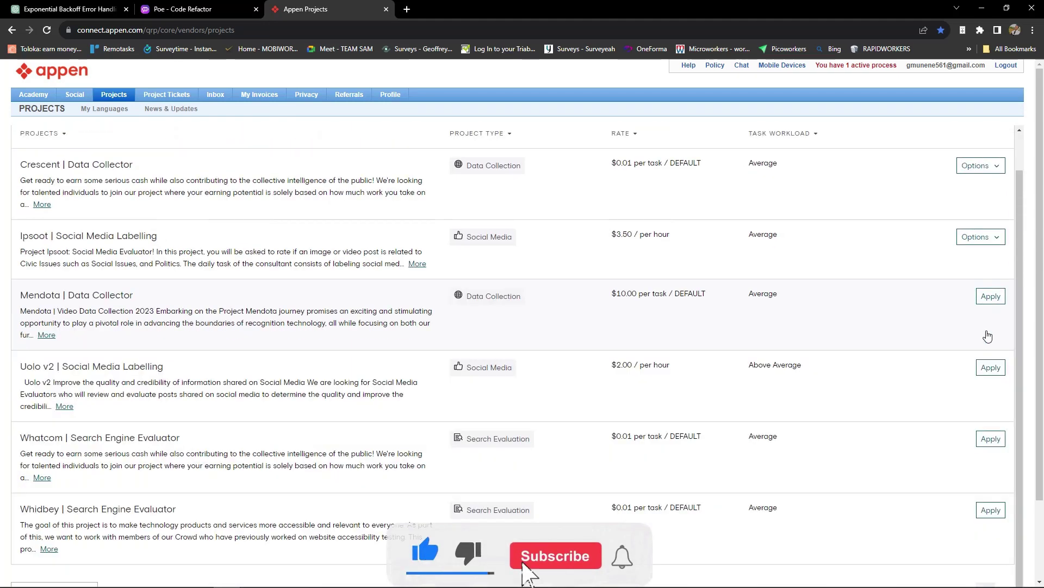
{"action": "left_click", "coordinate": [990, 296]}
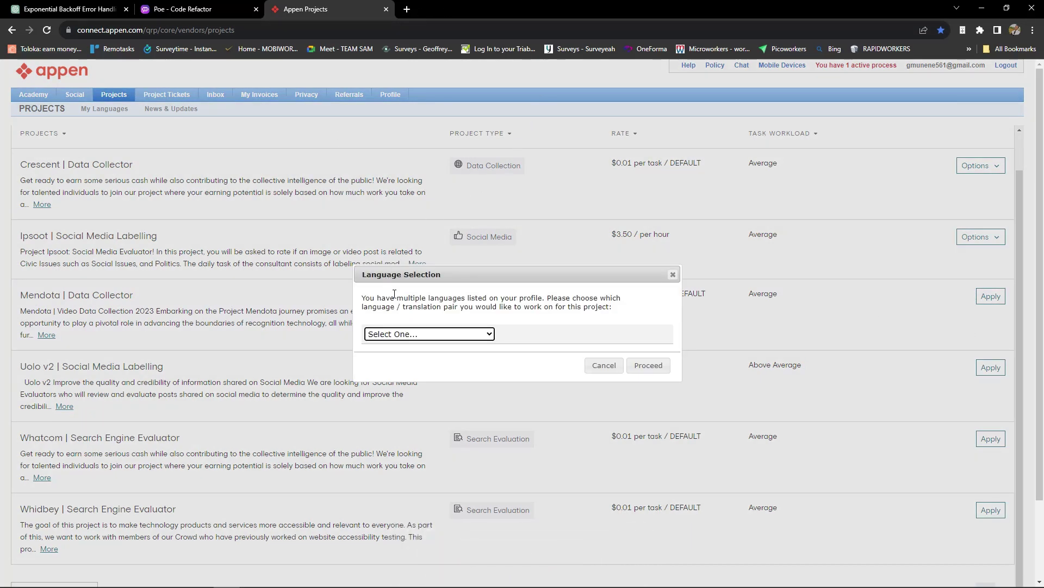
{"action": "left_click", "coordinate": [460, 332]}
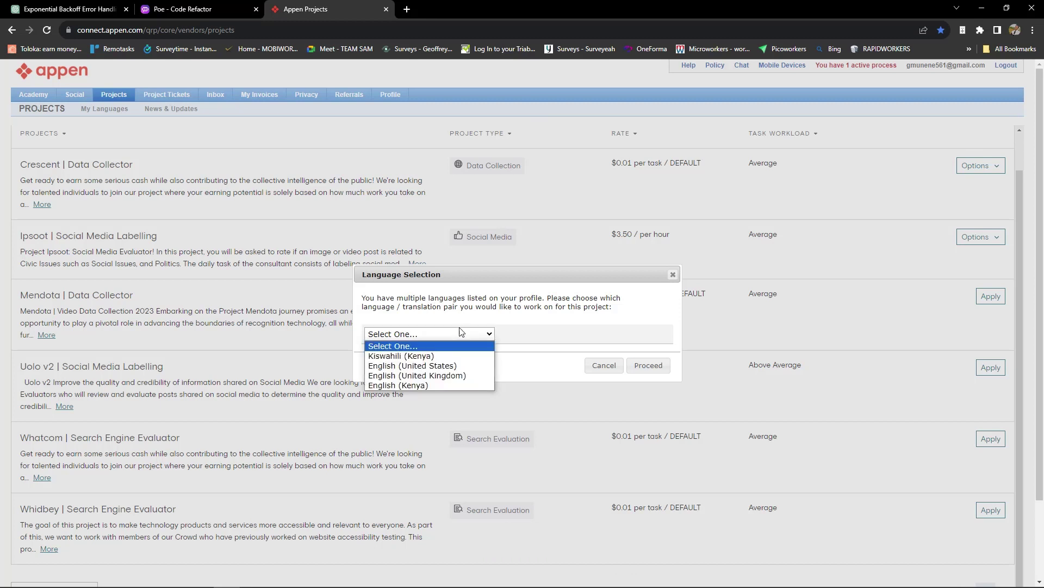
{"action": "left_click", "coordinate": [418, 370]}
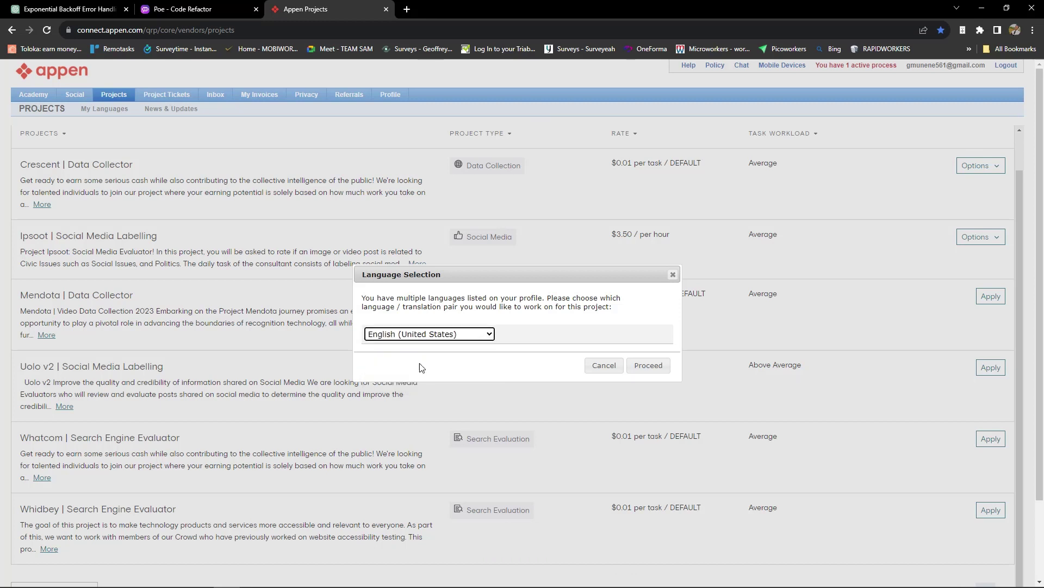
{"action": "left_click", "coordinate": [640, 366]}
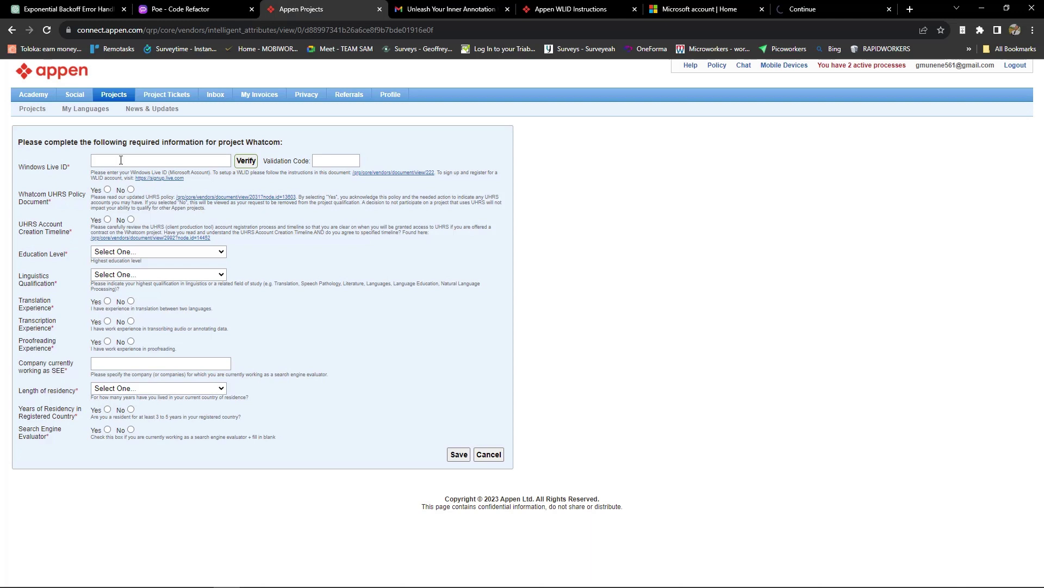
- Fill in the Windows Live ID with the Outlook e-mail address and request its verification code
{"action": "left_click", "coordinate": [121, 160]}
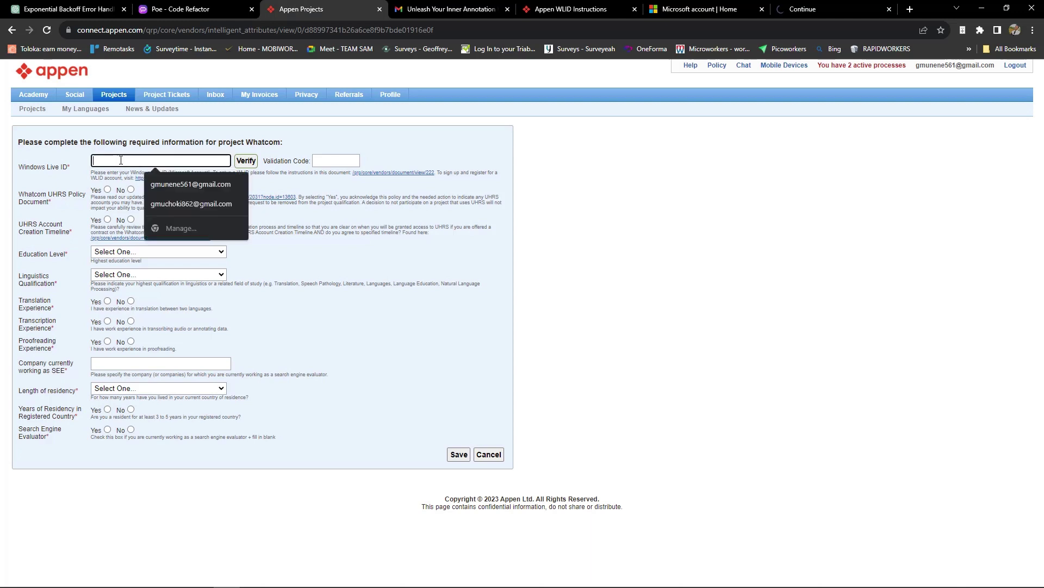
{"action": "key", "text": "ctrl+v"}
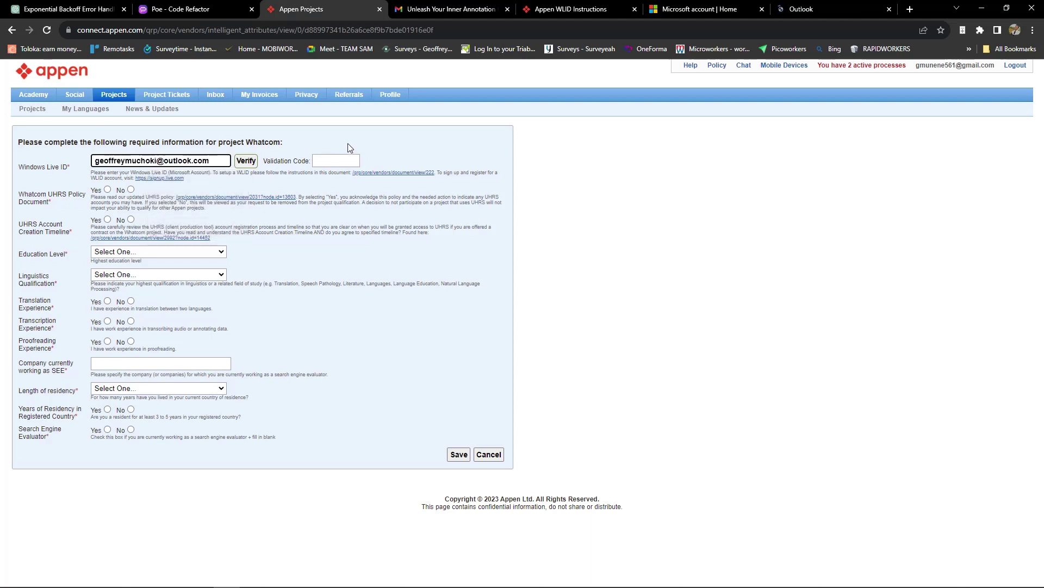
{"action": "left_click", "coordinate": [246, 162]}
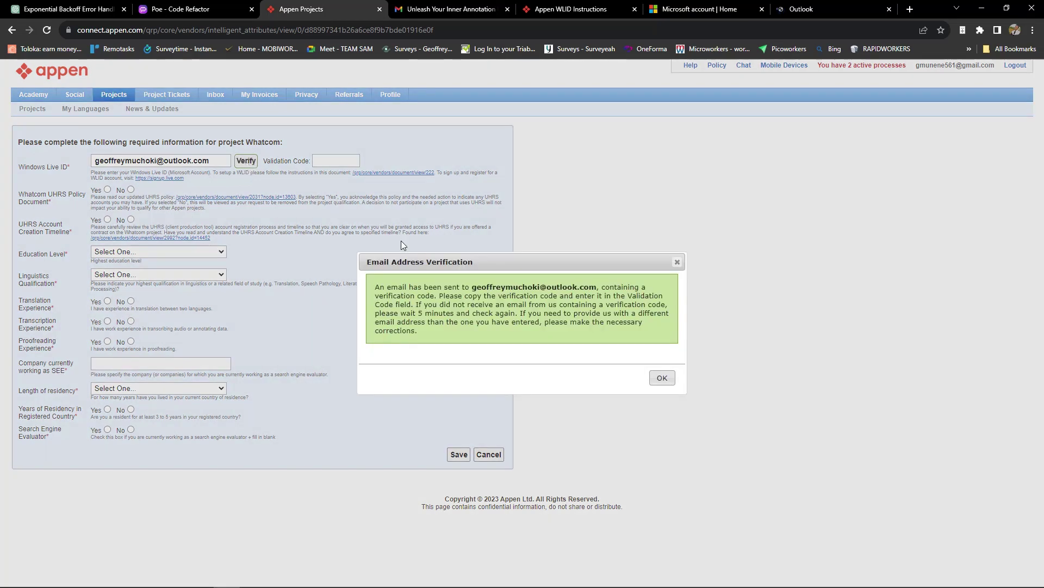
{"action": "left_click", "coordinate": [663, 377]}
- Switch to the Outlook mailbox and copy the verification code from Appen's "Please verify your email" message
{"action": "left_click", "coordinate": [815, 7]}
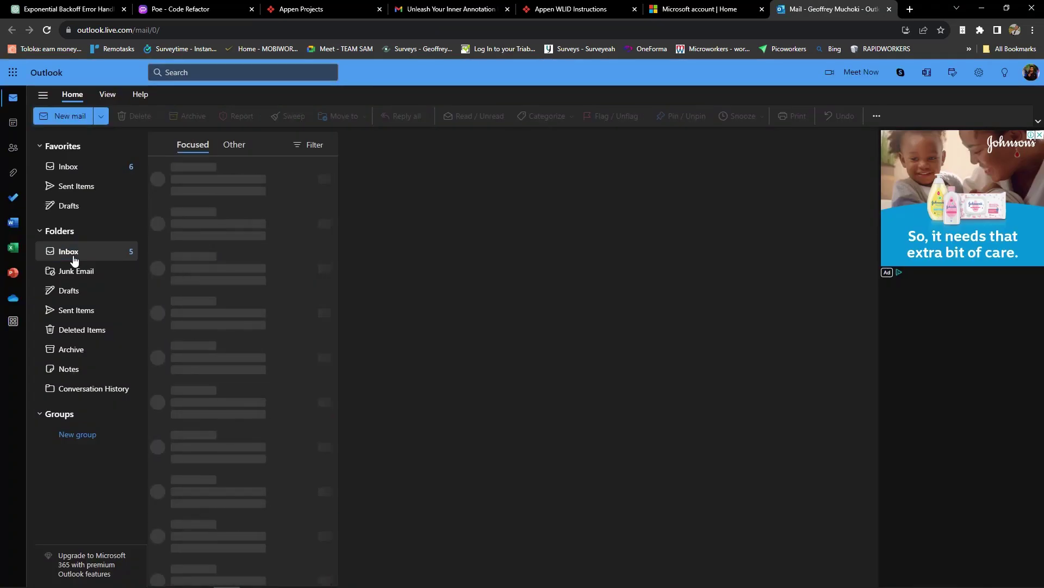
{"action": "left_click", "coordinate": [207, 187]}
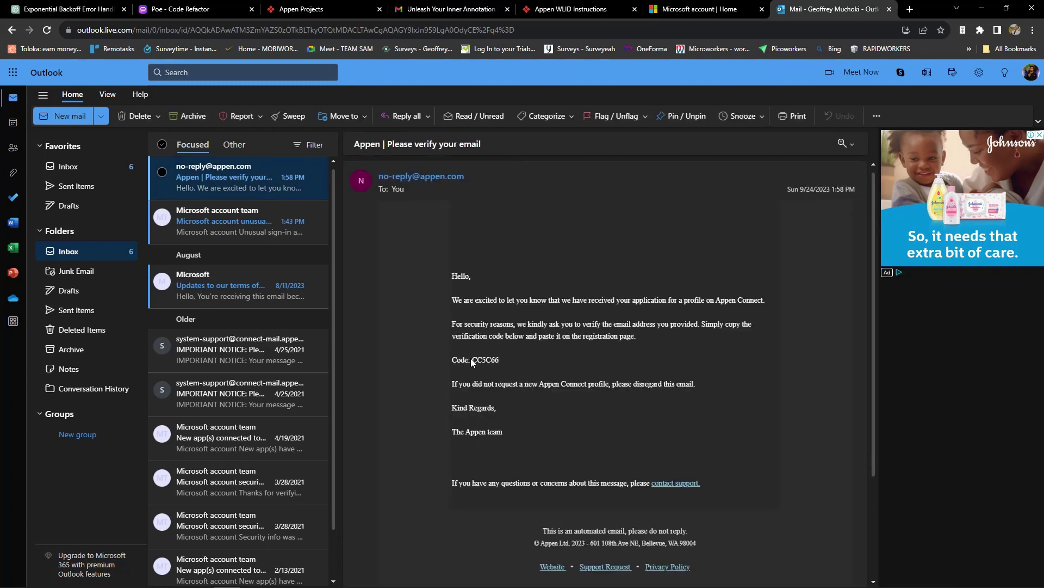
{"action": "right_click", "coordinate": [482, 392]}
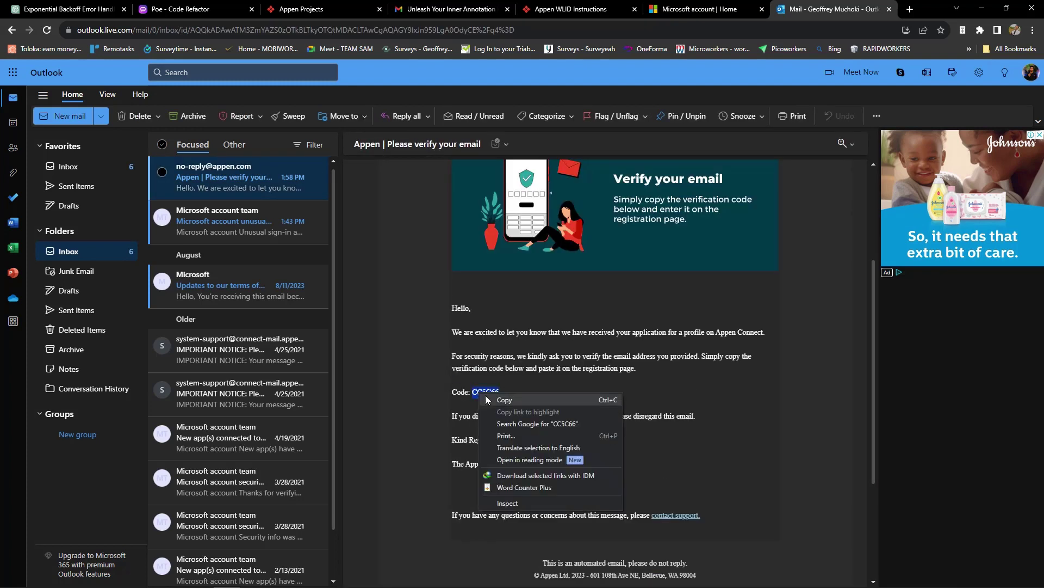
{"action": "left_click", "coordinate": [512, 401]}
- Return to the Whatcom application form and paste the verification code as the Validation Code
{"action": "left_click", "coordinate": [589, 7]}
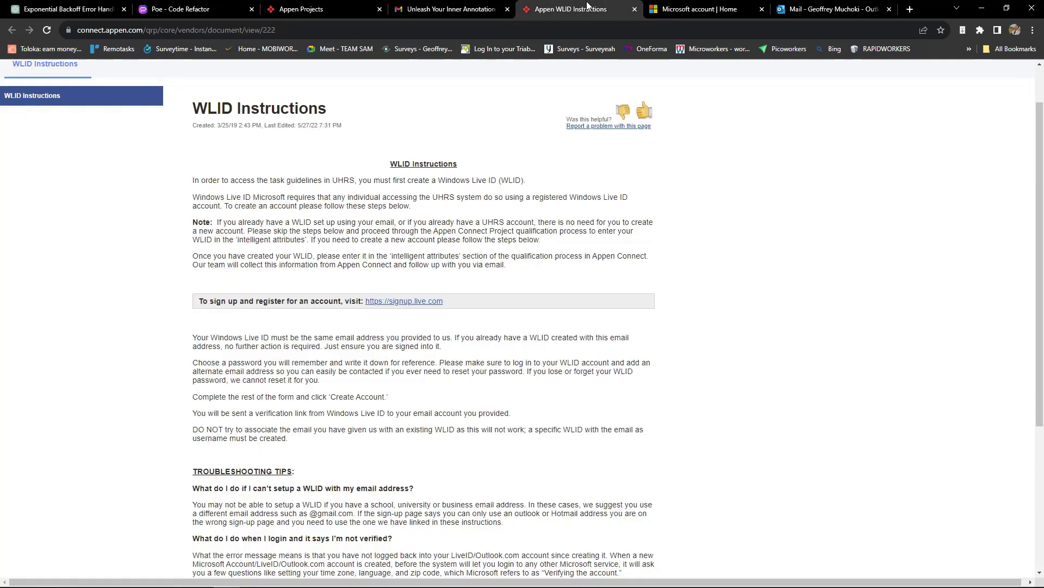
{"action": "left_click", "coordinate": [321, 9]}
{"action": "left_click", "coordinate": [356, 160]}
{"action": "right_click", "coordinate": [332, 156]}
{"action": "left_click", "coordinate": [370, 238]}
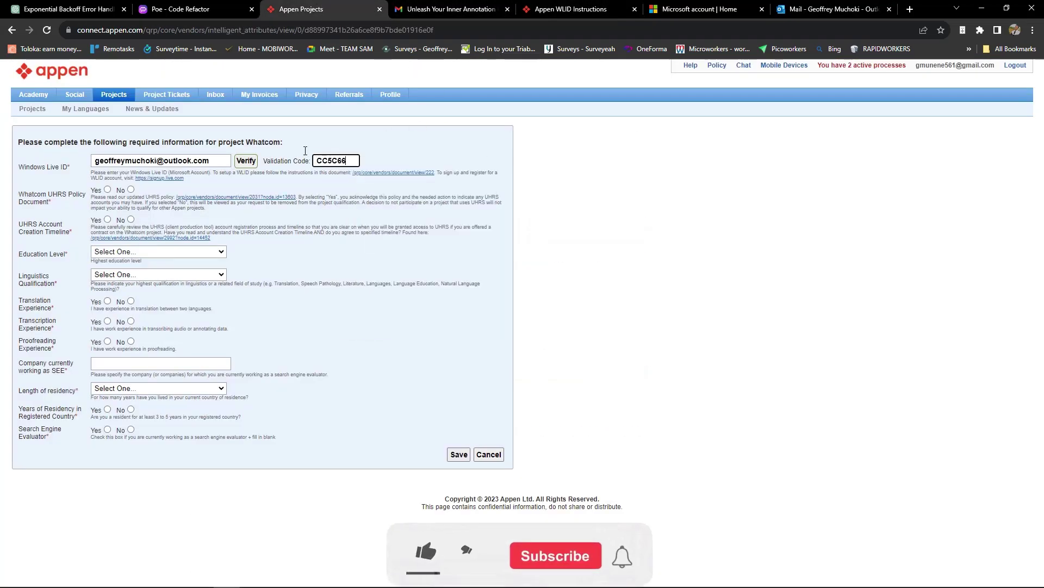
- Answer Yes to both UHRS questions, with Bachelor Degree as education level and Bachelor's degree – Completed as linguistics qualification
{"action": "left_click", "coordinate": [108, 189]}
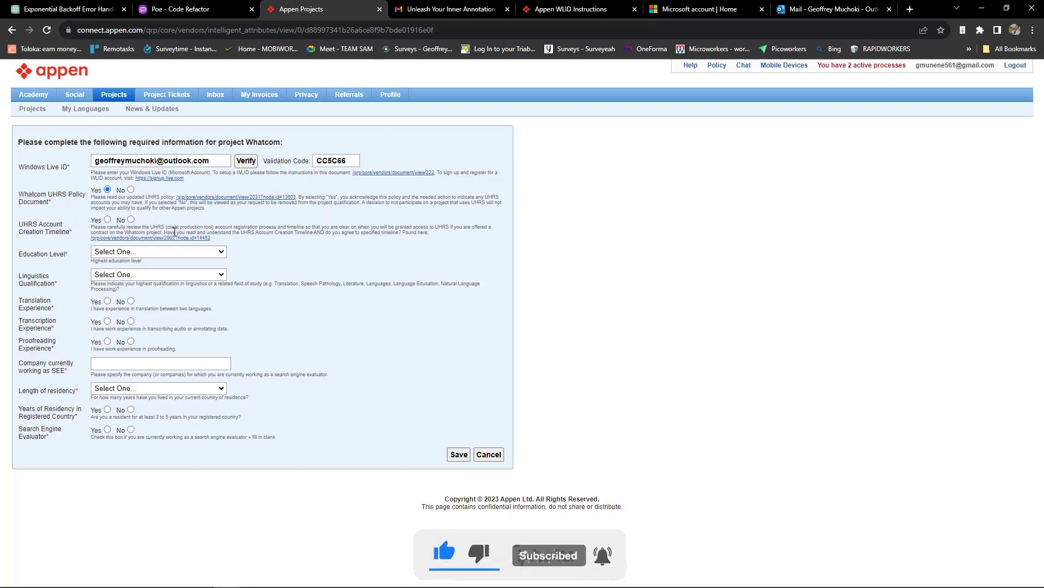
{"action": "left_click", "coordinate": [115, 254]}
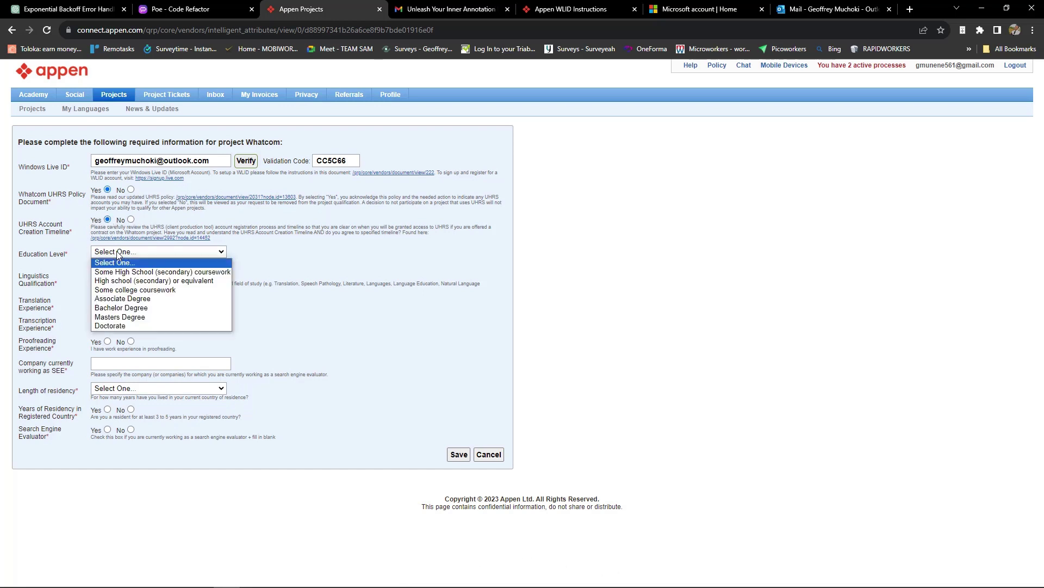
{"action": "left_click", "coordinate": [136, 306]}
{"action": "left_click", "coordinate": [113, 278]}
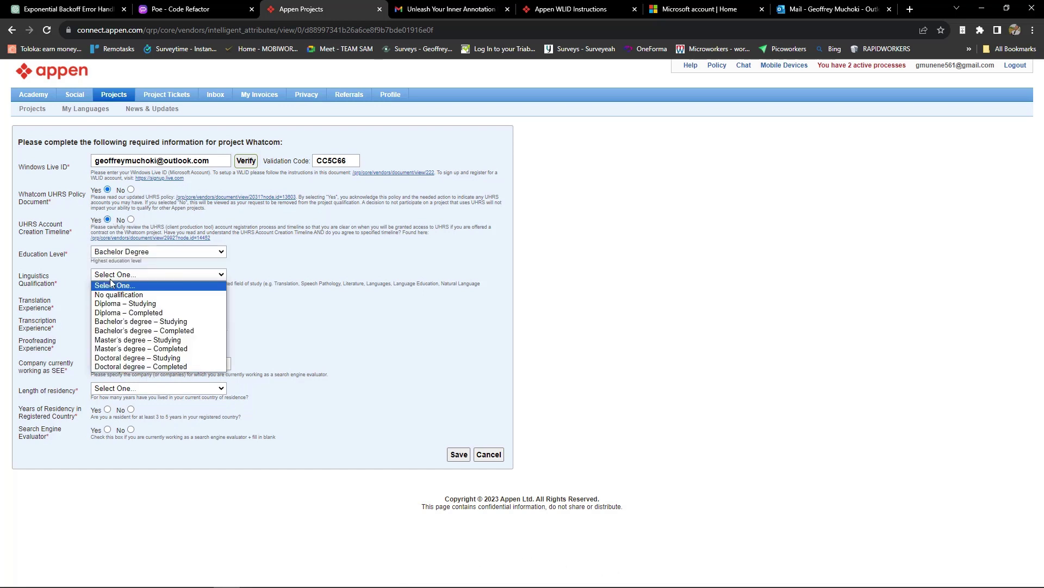
{"action": "left_click", "coordinate": [121, 331]}
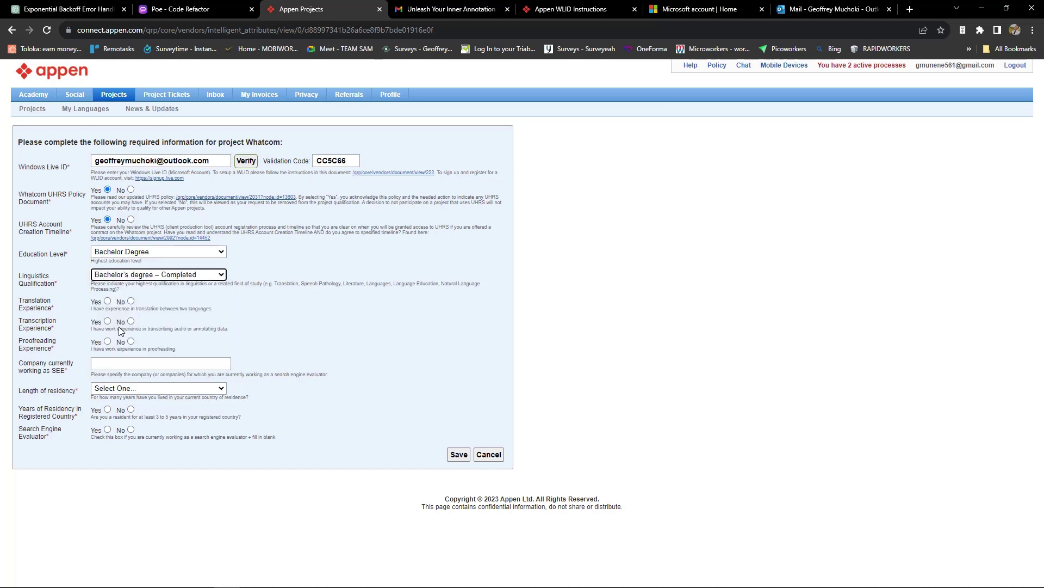
- Answer Yes for translation, transcription and proofreading experience, and enter N/A as the company currently working as SEE
{"action": "left_click", "coordinate": [107, 301]}
{"action": "left_click", "coordinate": [107, 321]}
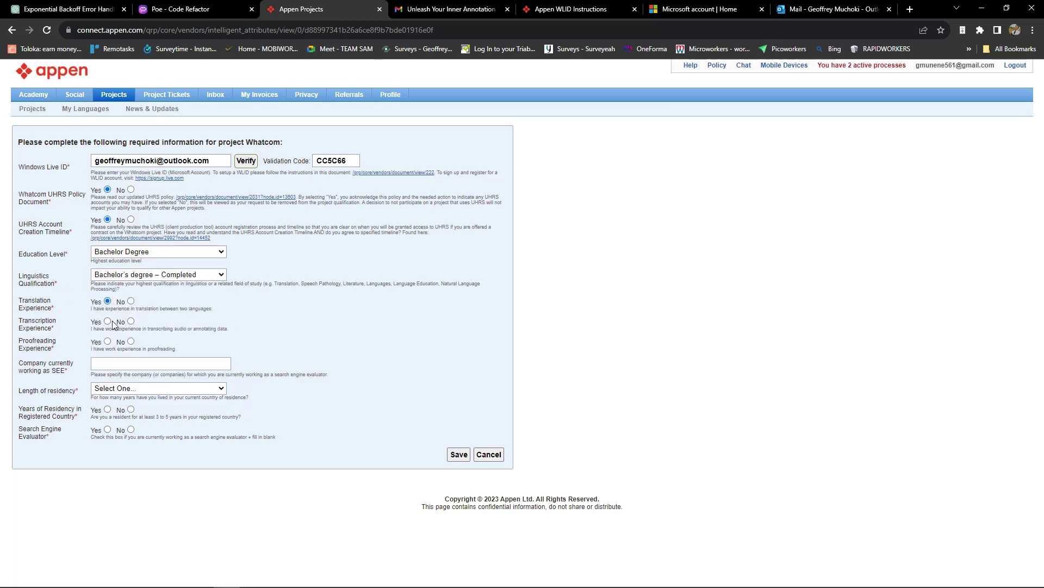
{"action": "left_click", "coordinate": [108, 341]}
{"action": "left_click", "coordinate": [111, 362]}
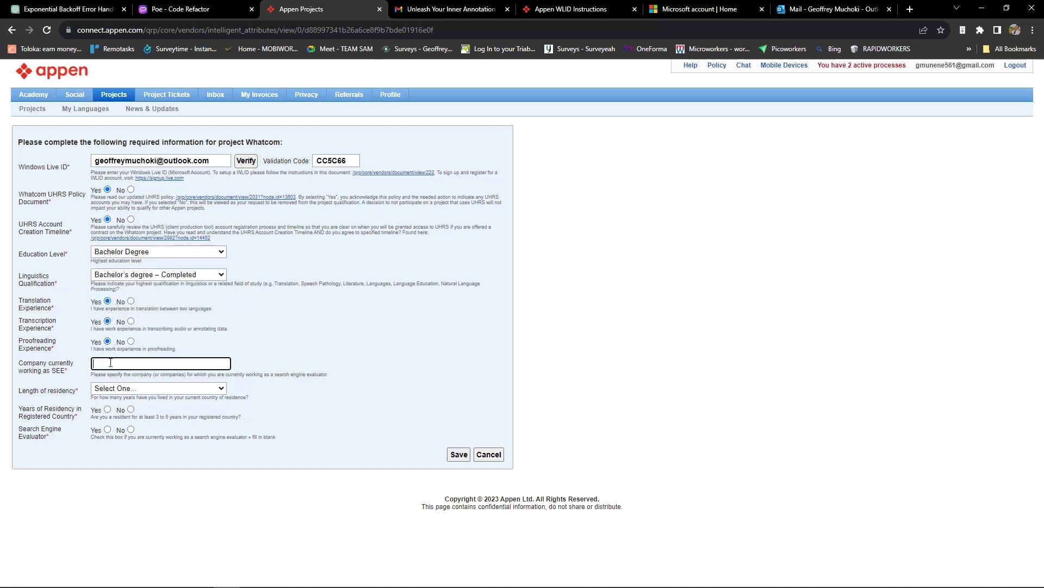
{"action": "type", "text": "N/A"}
- Set length of residency to 5+, years of residency to Yes and Search Engine Evaluator to No, and save the form
{"action": "left_click", "coordinate": [207, 387]}
{"action": "left_click", "coordinate": [104, 446]}
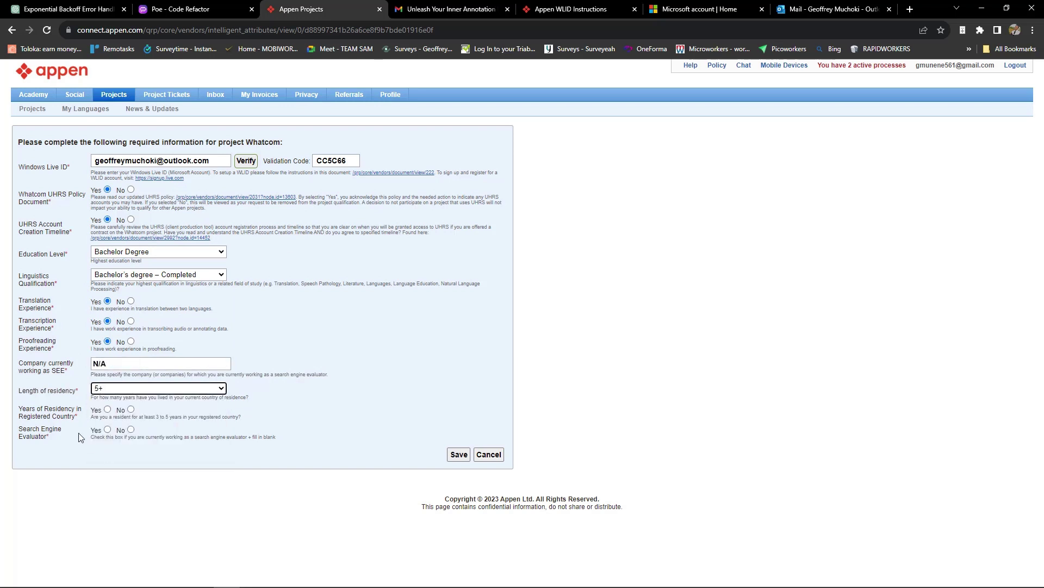
{"action": "left_click", "coordinate": [106, 409]}
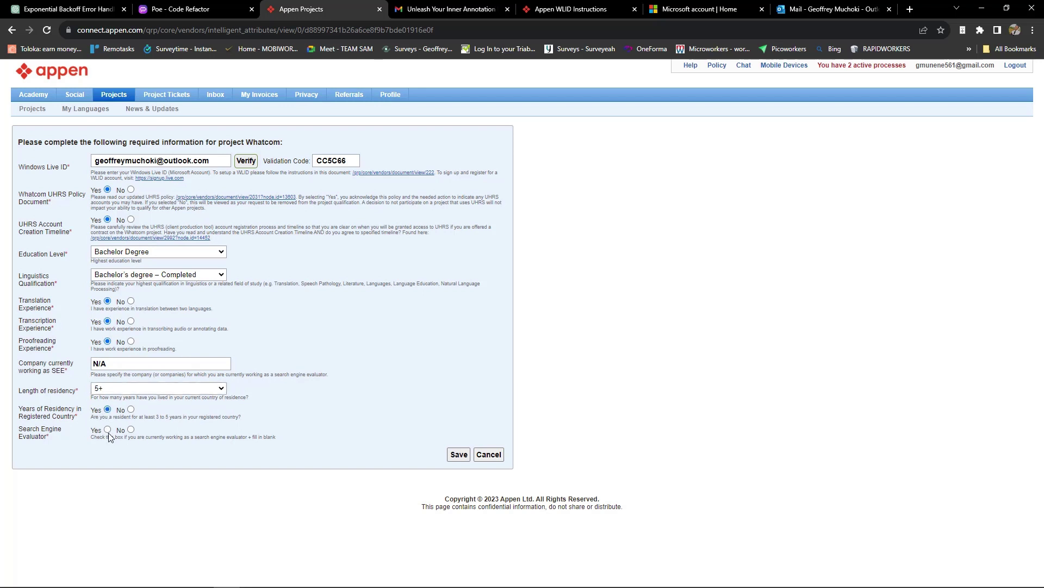
{"action": "left_click", "coordinate": [131, 430]}
{"action": "left_click", "coordinate": [458, 454]}
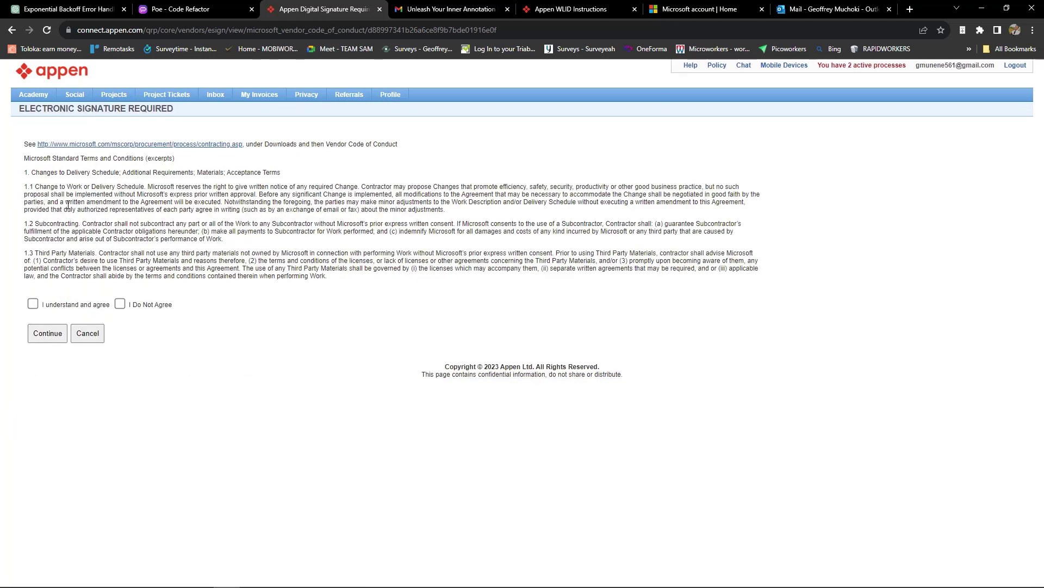
- Agree to the Microsoft vendor code of conduct and the Microsoft non-disclosure agreement, continuing past each
{"action": "left_click", "coordinate": [33, 304]}
{"action": "left_click", "coordinate": [56, 337]}
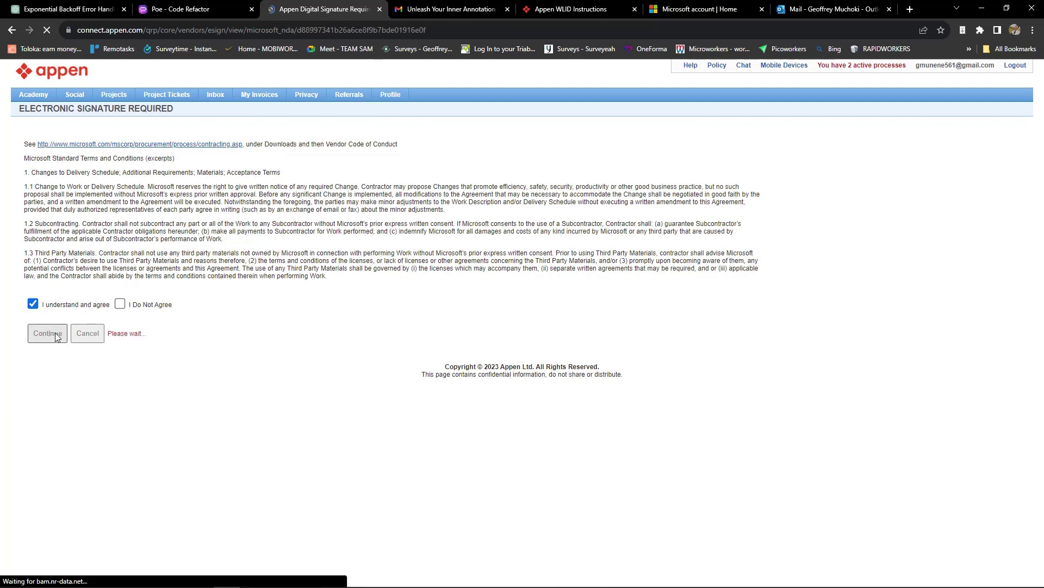
{"action": "scroll", "coordinate": [47, 272], "scroll_direction": "down", "scroll_amount": 15}
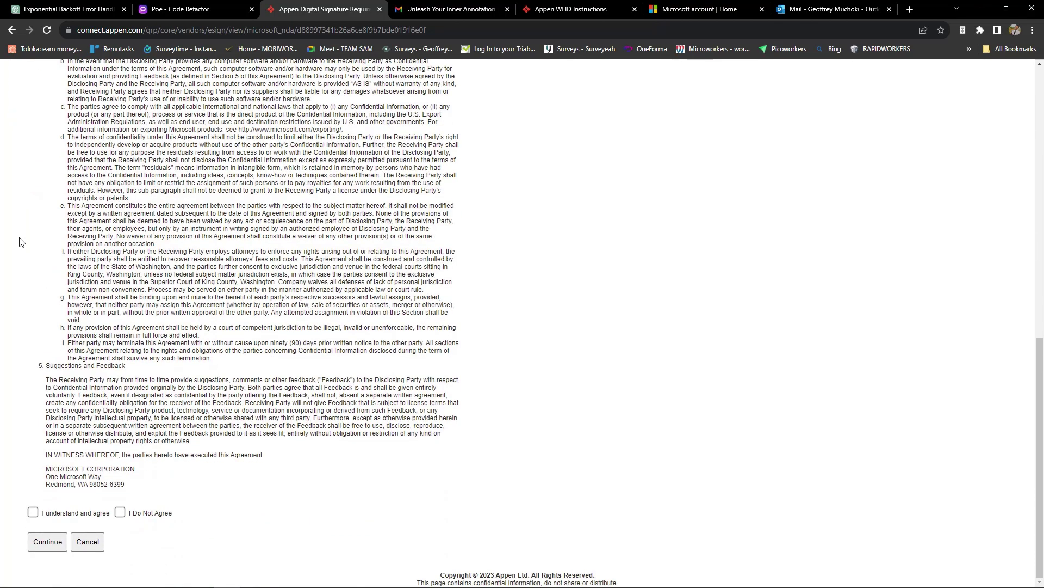
{"action": "left_click", "coordinate": [31, 512]}
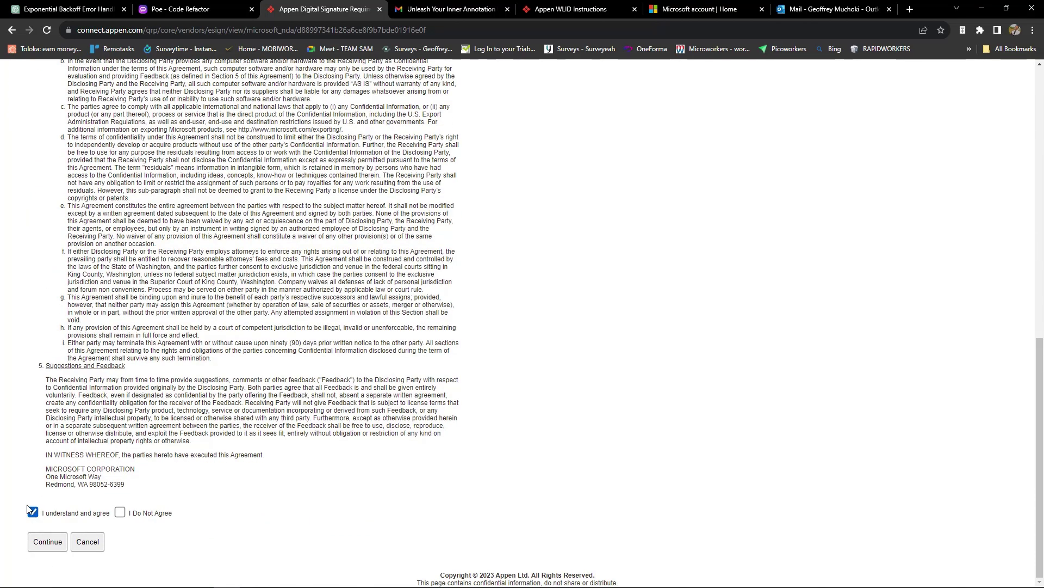
{"action": "left_click", "coordinate": [49, 549]}
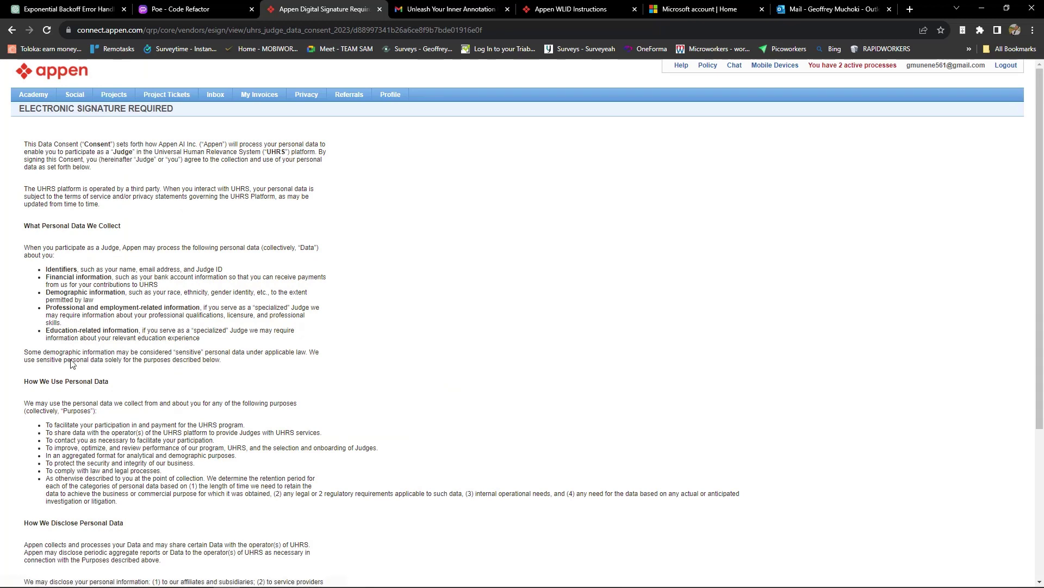
- Agree to the UHRS Judge data consent and continue with the qualification process
{"action": "scroll", "coordinate": [7, 300], "scroll_direction": "down", "scroll_amount": 1}
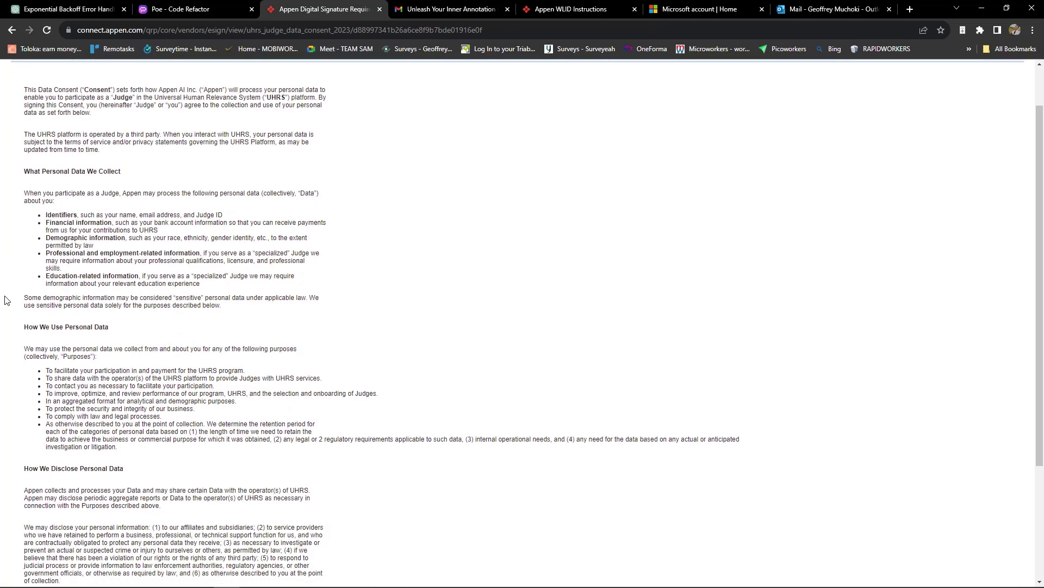
{"action": "scroll", "coordinate": [7, 300], "scroll_direction": "down", "scroll_amount": 3}
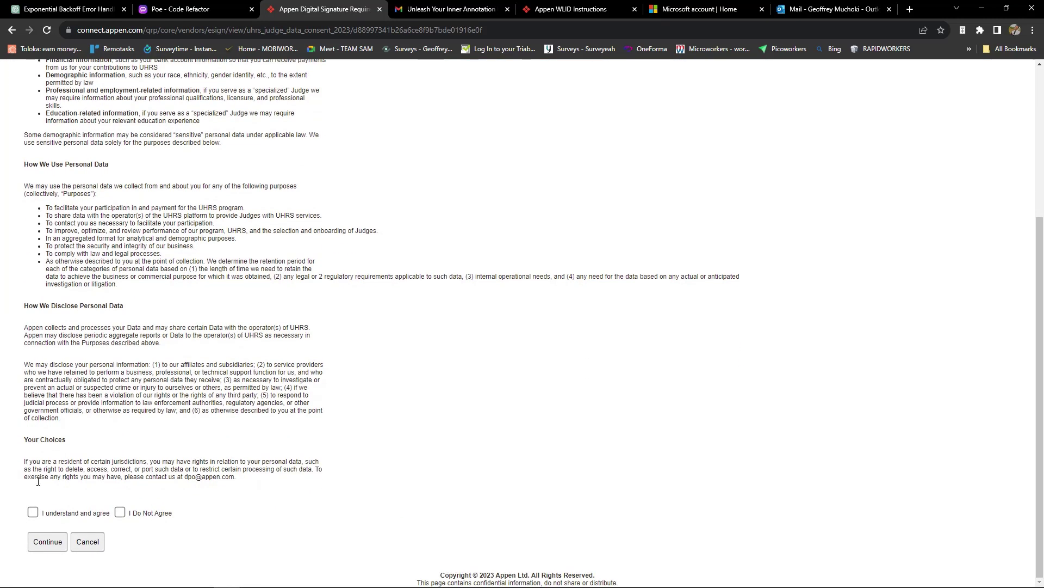
{"action": "left_click", "coordinate": [32, 512]}
{"action": "left_click", "coordinate": [48, 541]}
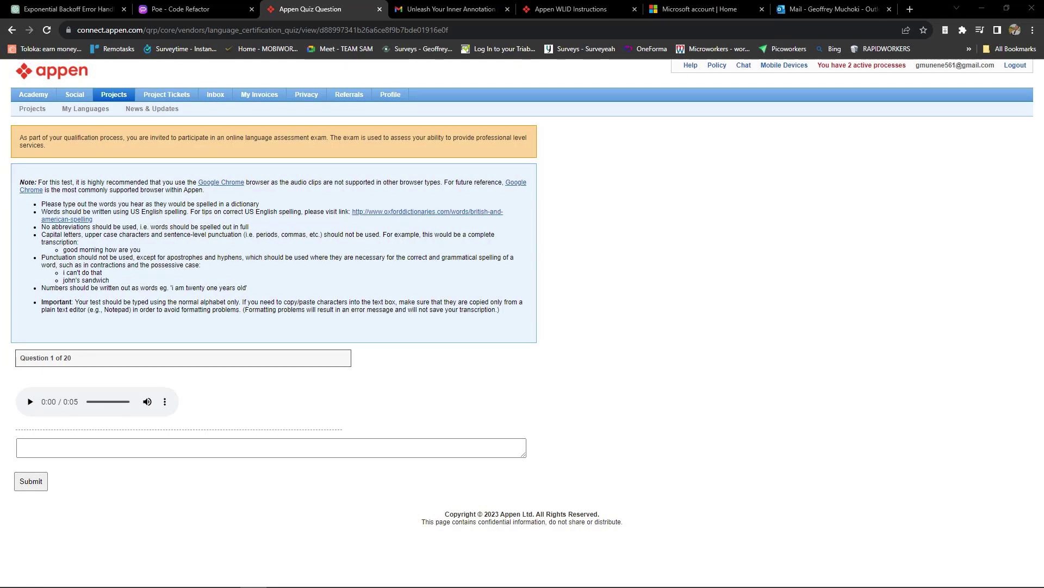
- Play question 1's audio clip and open the Whisper JAX space on Hugging Face in a new tab, ready for audio file transcription
{"action": "left_click", "coordinate": [30, 401]}
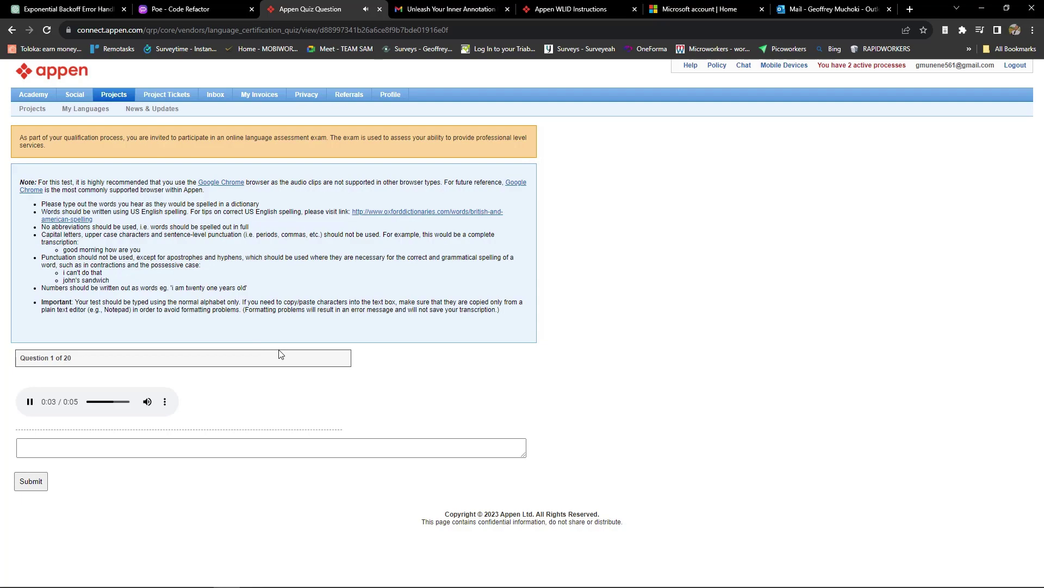
{"action": "key", "text": "ctrl+t"}
{"action": "right_click", "coordinate": [836, 29]}
{"action": "left_click", "coordinate": [851, 109]}
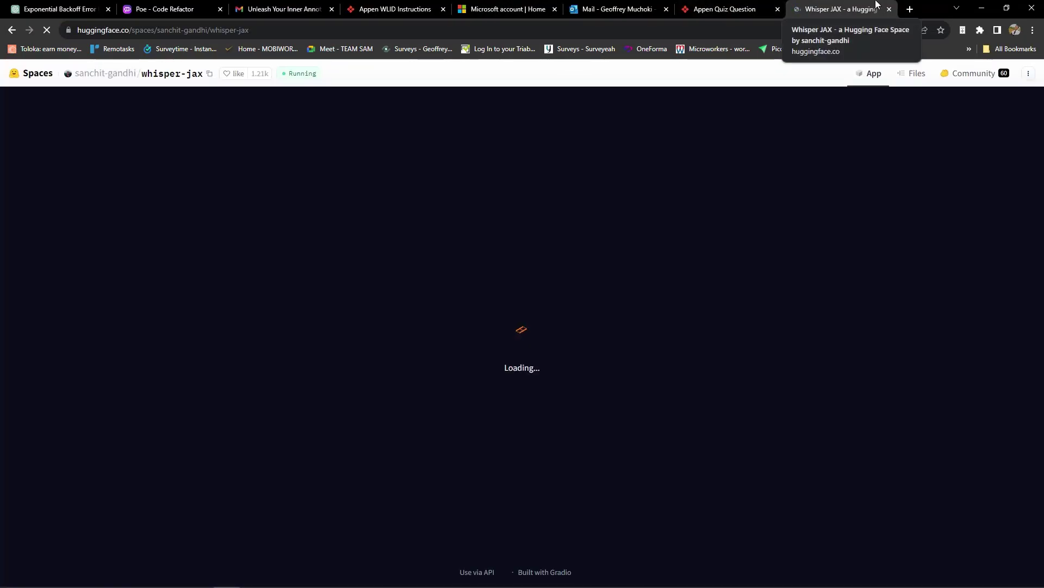
{"action": "left_click", "coordinate": [191, 103]}
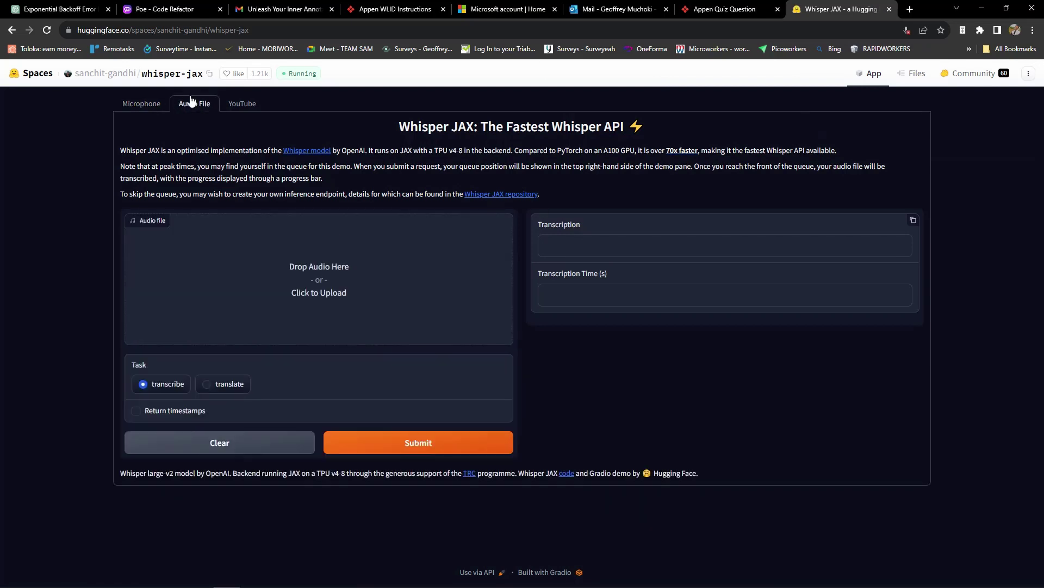
- Check the quiz's clip download, then upload prompt12 from the Downloads Video folder to Whisper JAX
{"action": "left_click", "coordinate": [725, 9]}
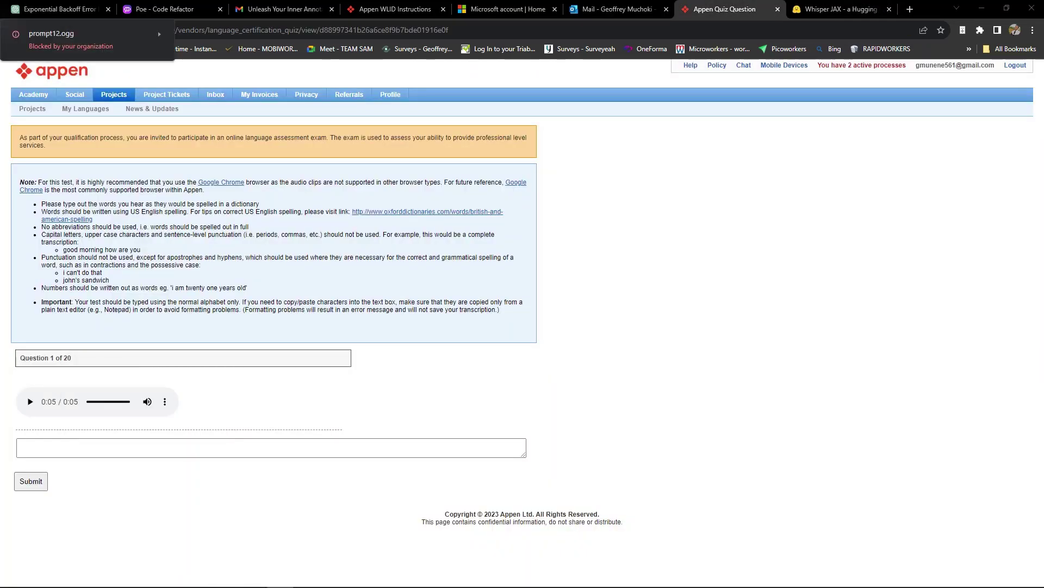
{"action": "key", "text": "ctrl+Tab"}
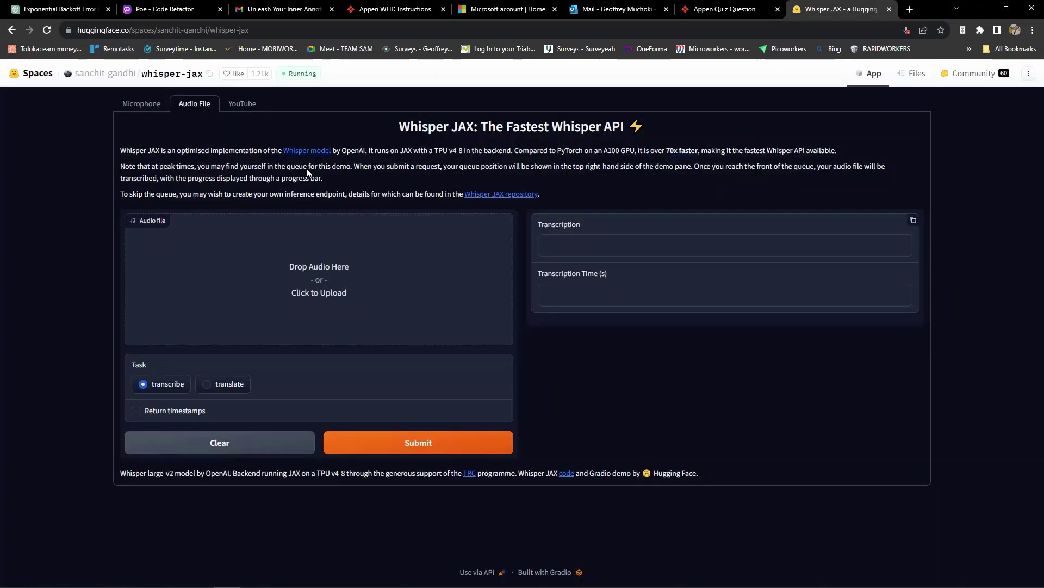
{"action": "left_click", "coordinate": [311, 265]}
{"action": "left_click", "coordinate": [44, 100]}
{"action": "double_click", "coordinate": [141, 97]}
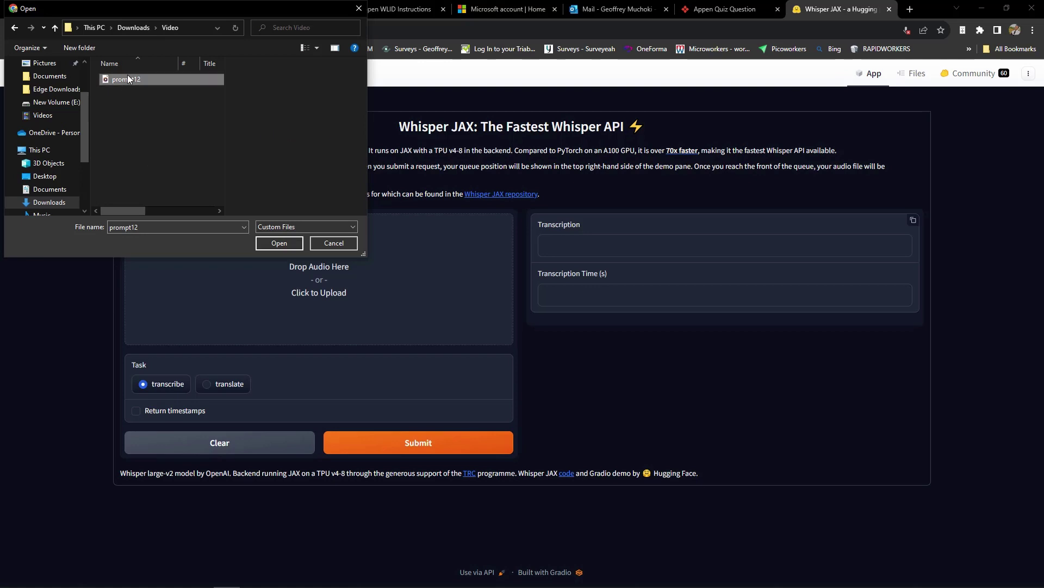
{"action": "left_click", "coordinate": [266, 242]}
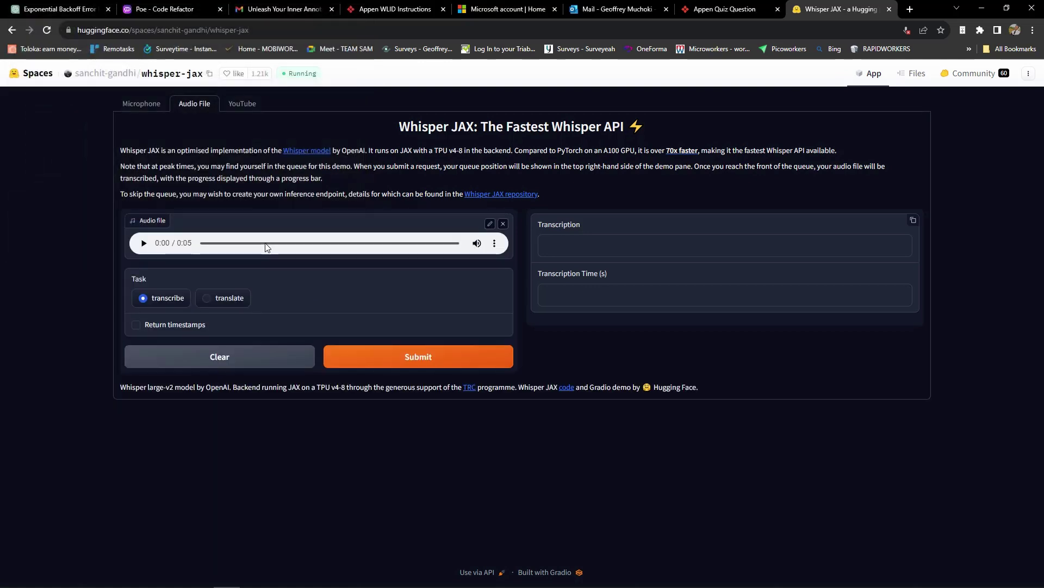
- Transcribe the uploaded clip with Whisper JAX and copy the transcription for use in the Appen quiz
{"action": "left_click", "coordinate": [145, 242]}
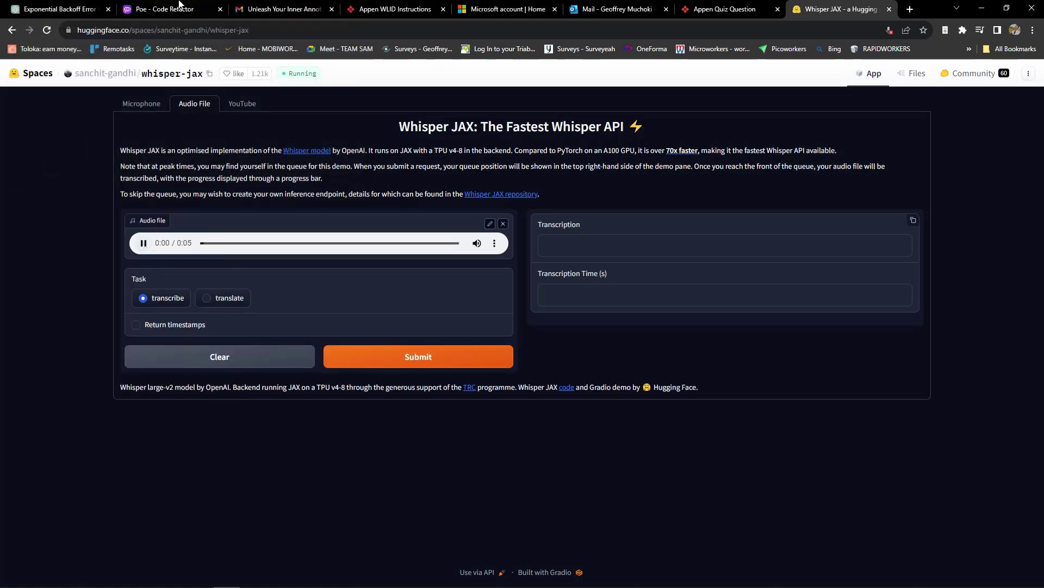
{"action": "left_click", "coordinate": [400, 361]}
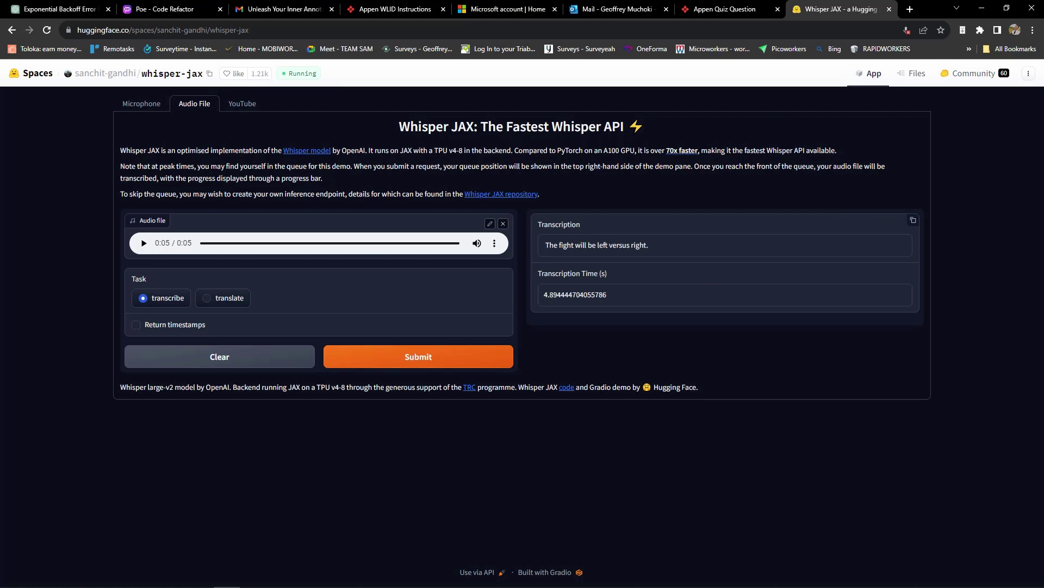
{"action": "left_click", "coordinate": [914, 222]}
{"action": "left_click", "coordinate": [734, 9]}
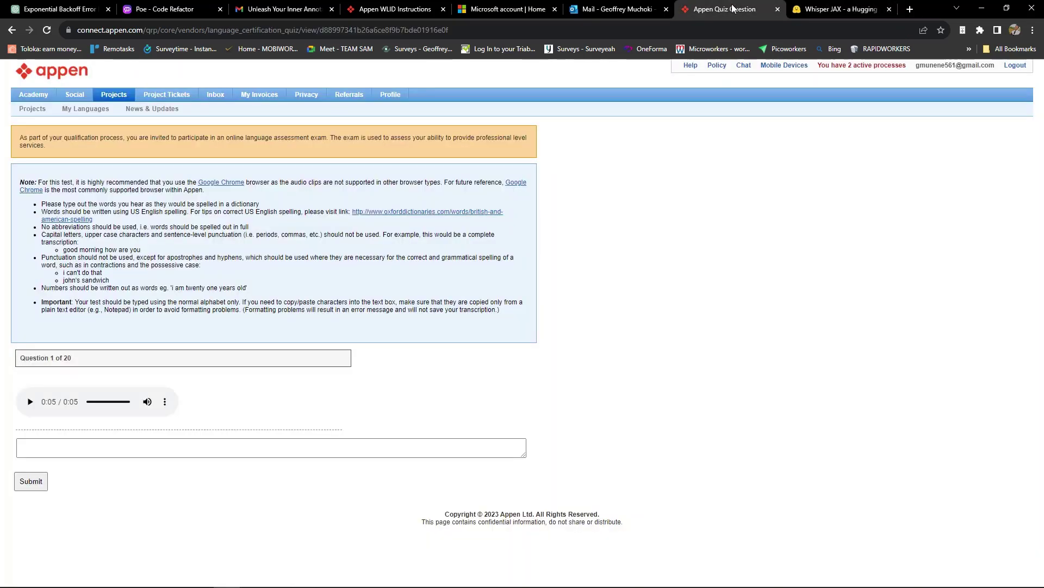
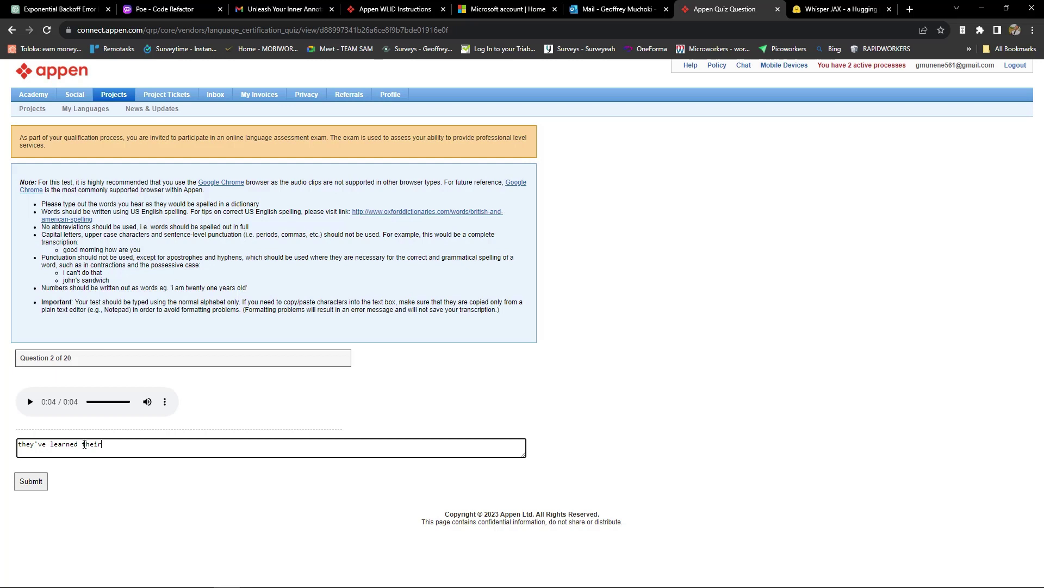
- Complete question 2's transcription as "they've learned their lesson" and submit it
{"action": "type", "text": "lesson"}
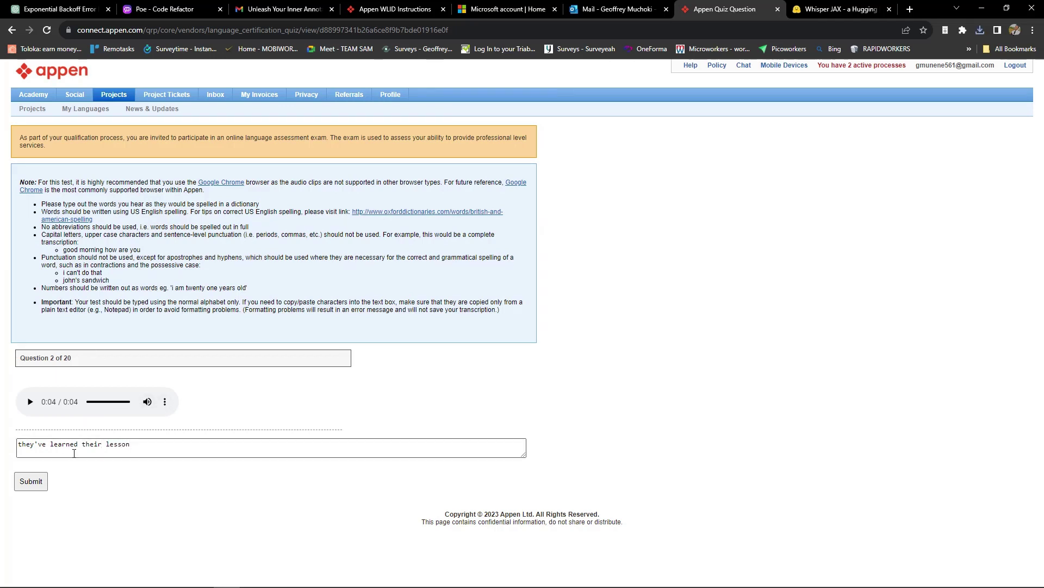
{"action": "left_click", "coordinate": [35, 484]}
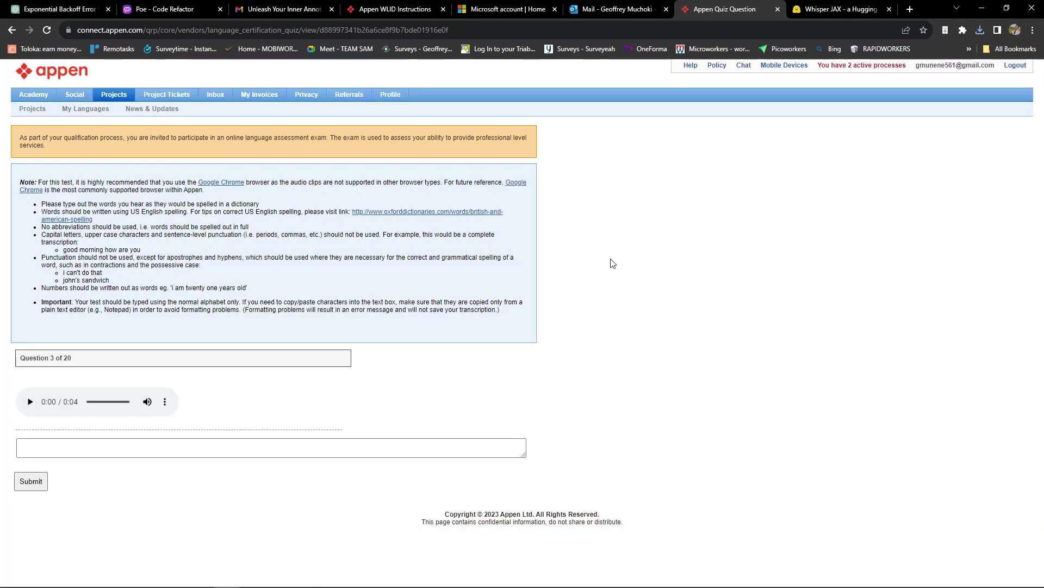
- Play question 3's audio clip and download it
{"action": "left_click", "coordinate": [30, 401]}
{"action": "left_click", "coordinate": [165, 401]}
{"action": "left_click", "coordinate": [145, 372]}
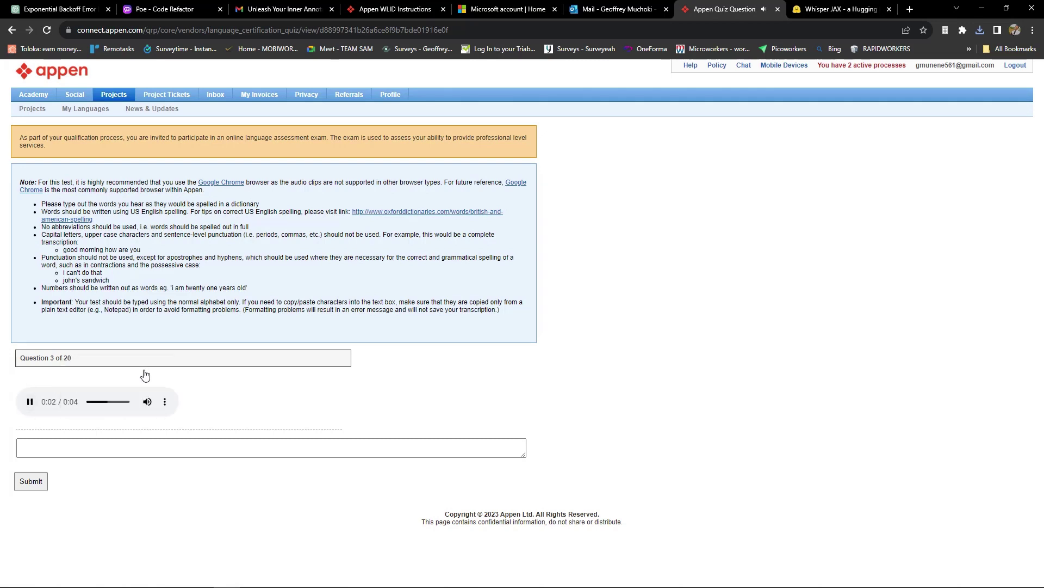
- Enter "in the end i finished nineth" as question 3's transcription
{"action": "left_click", "coordinate": [176, 439]}
{"action": "type", "text": "in thr"}
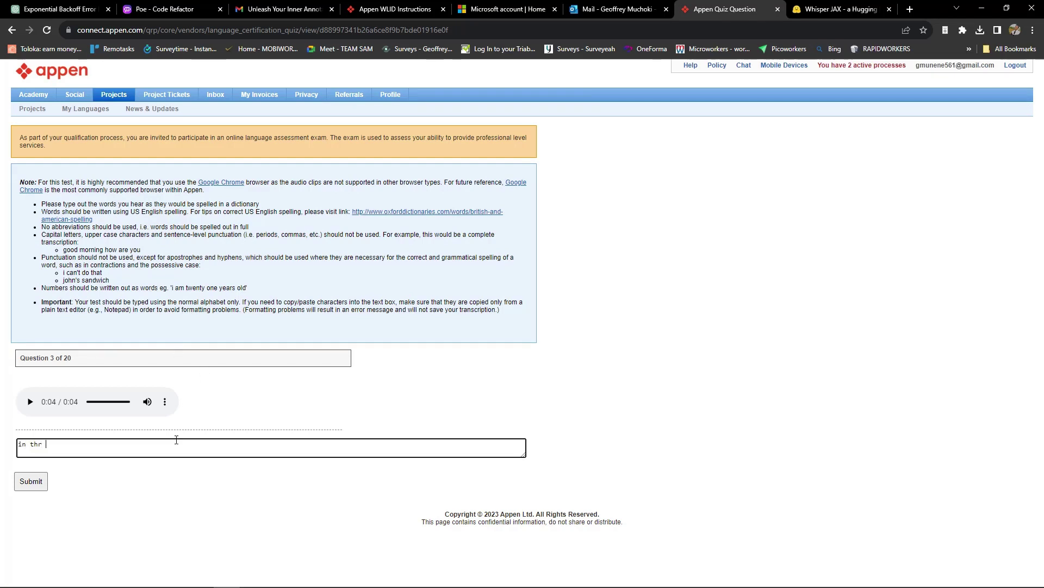
{"action": "key", "text": "BackSpace"}
{"action": "key", "text": "BackSpace"}
{"action": "type", "text": "the end i finished ninrth"}
{"action": "key", "text": "BackSpace"}
{"action": "key", "text": "BackSpace"}
{"action": "key", "text": "BackSpace"}
{"action": "type", "text": "eth"}
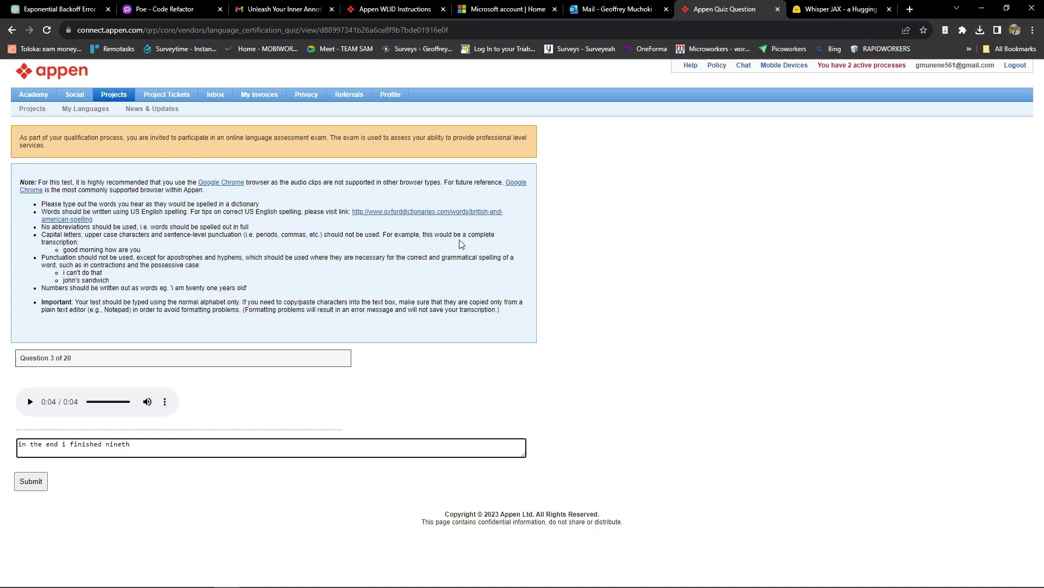
- Check question 3's answer against the Whisper JAX transcription, correct its last word to "ninth" and submit it
{"action": "left_click", "coordinate": [847, 9]}
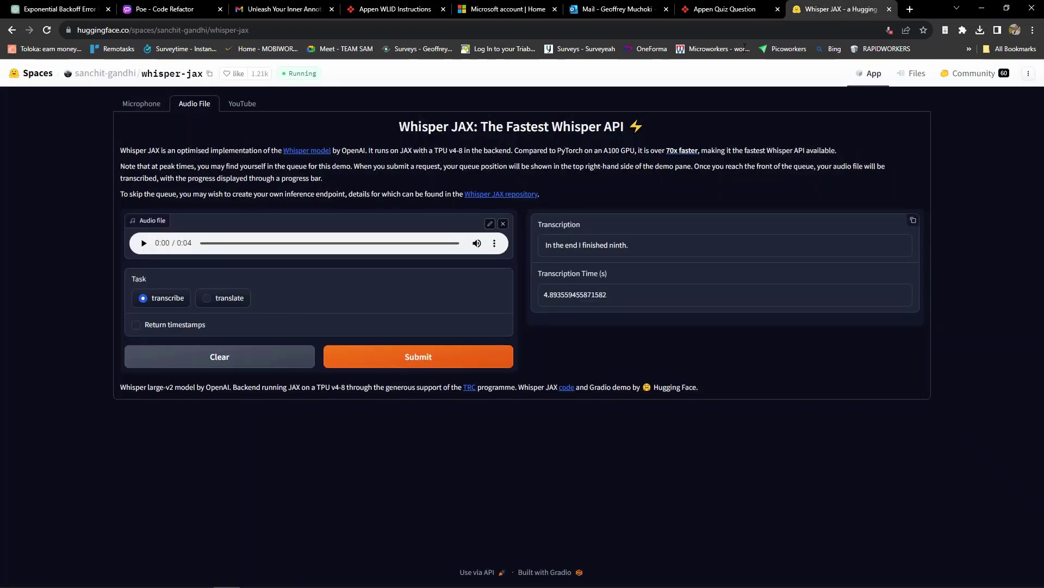
{"action": "left_click", "coordinate": [722, 11]}
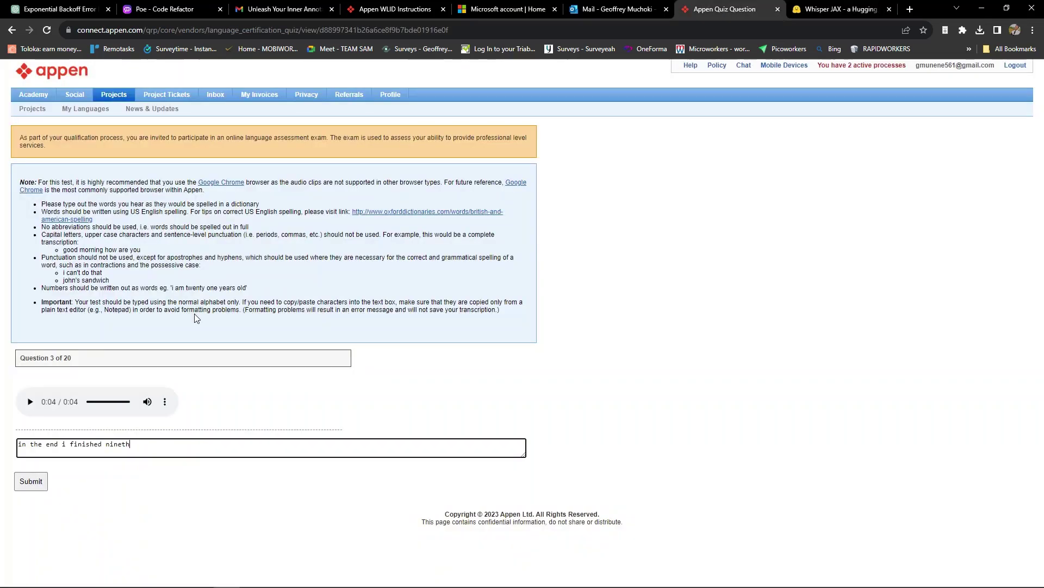
{"action": "left_click", "coordinate": [120, 445]}
{"action": "key", "text": "BackSpace"}
{"action": "left_click", "coordinate": [840, 9]}
{"action": "left_click", "coordinate": [736, 5]}
{"action": "left_click", "coordinate": [37, 486]}
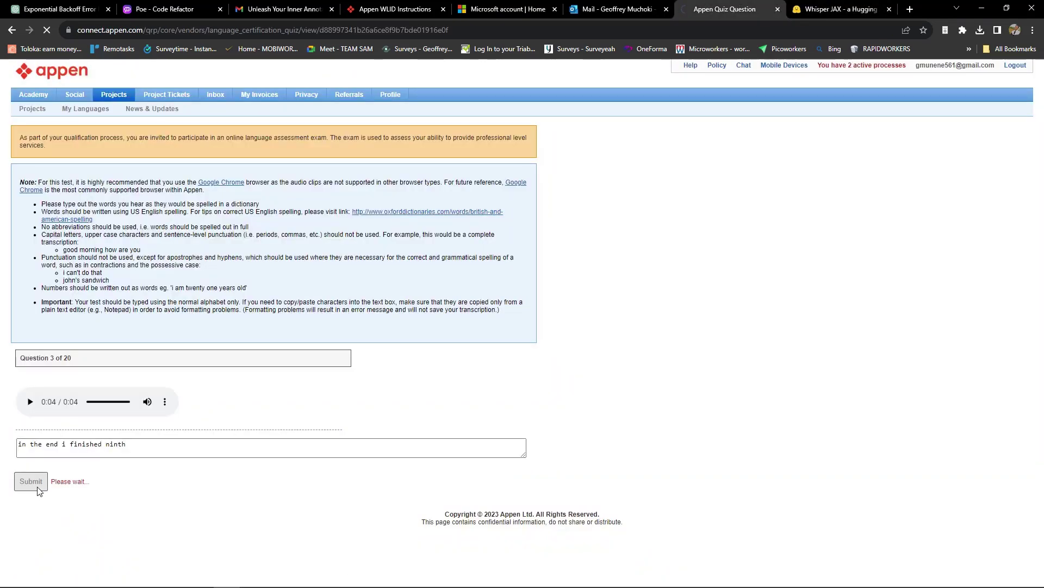
- Listen to question 4's clip and submit the transcription "that's the fourth time this year"
{"action": "left_click", "coordinate": [31, 401]}
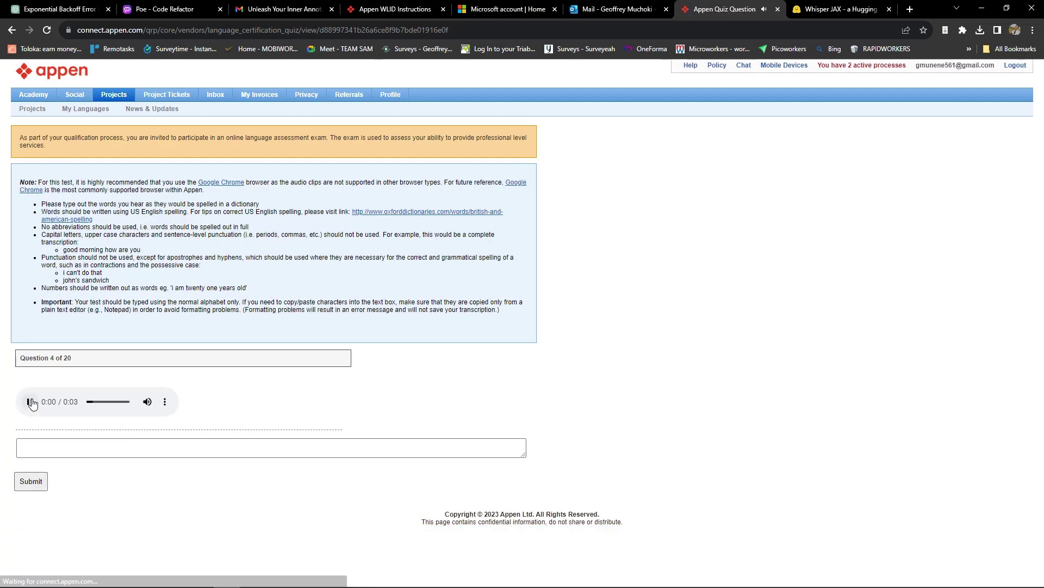
{"action": "left_click", "coordinate": [140, 442]}
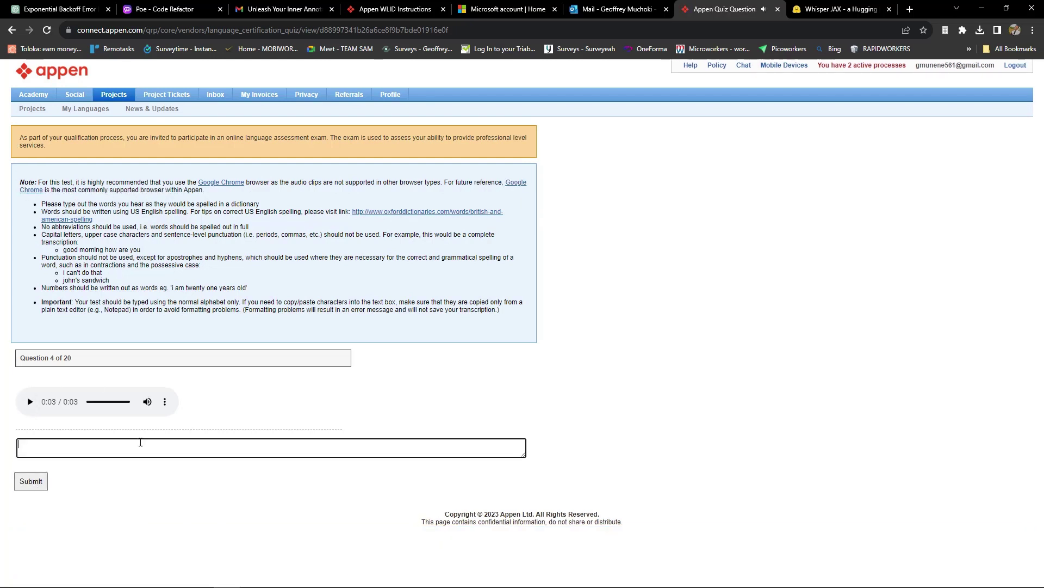
{"action": "type", "text": "that's the fourgt"}
{"action": "key", "text": "BackSpace"}
{"action": "type", "text": "th timethis year"}
{"action": "left_click", "coordinate": [107, 445]}
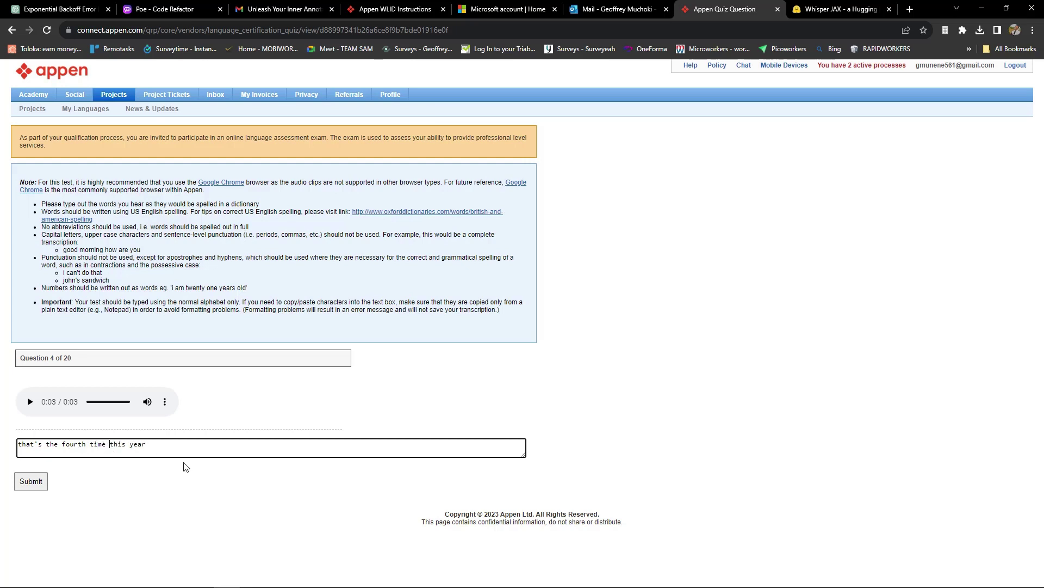
{"action": "left_click", "coordinate": [29, 482]}
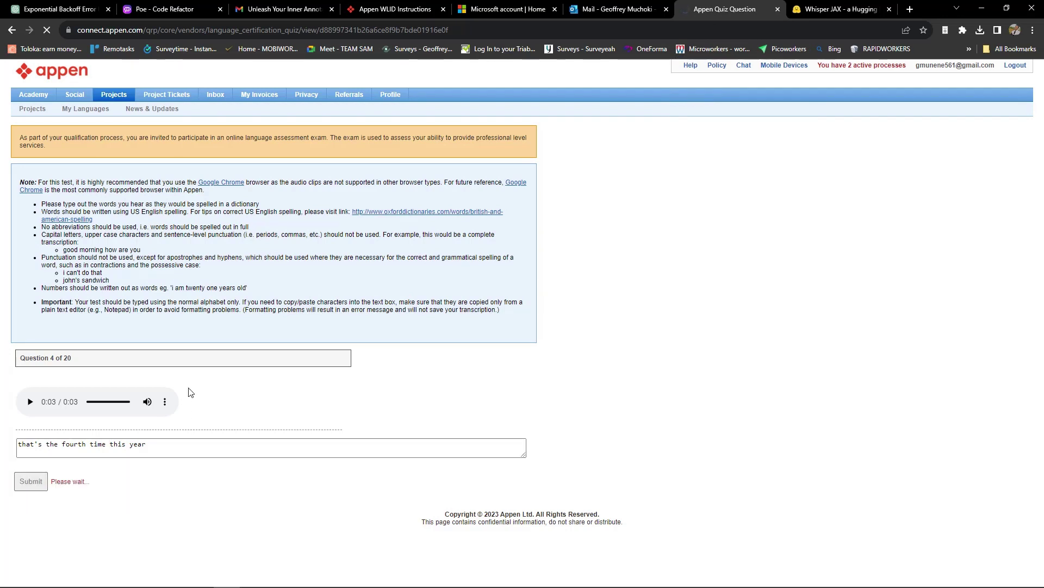
- Listen to question 5's clip and submit the transcription "hopefully these safety measures will prove unnecessary"
{"action": "left_click", "coordinate": [31, 407]}
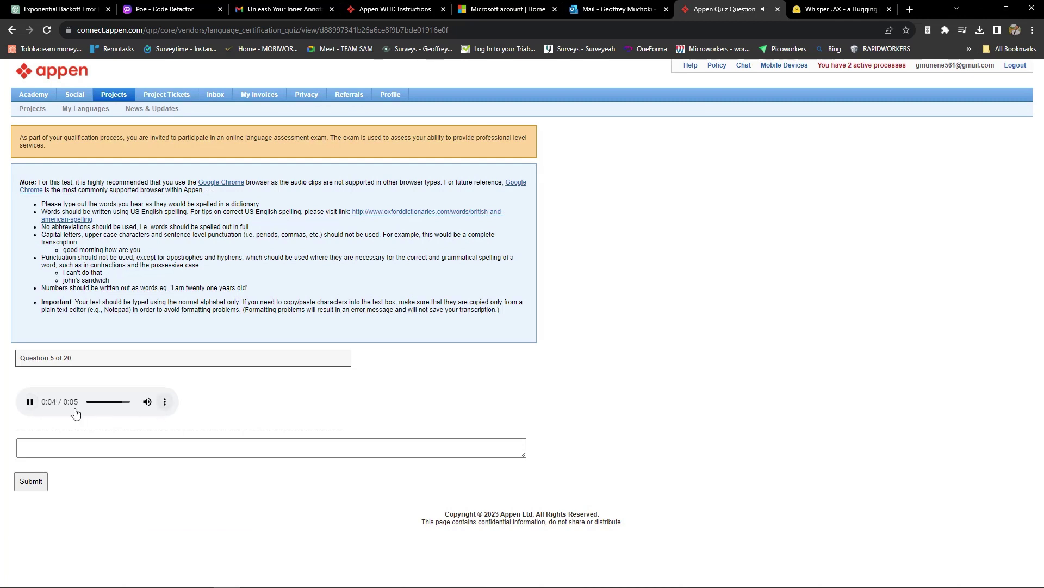
{"action": "left_click", "coordinate": [281, 456]}
{"action": "type", "text": "h"}
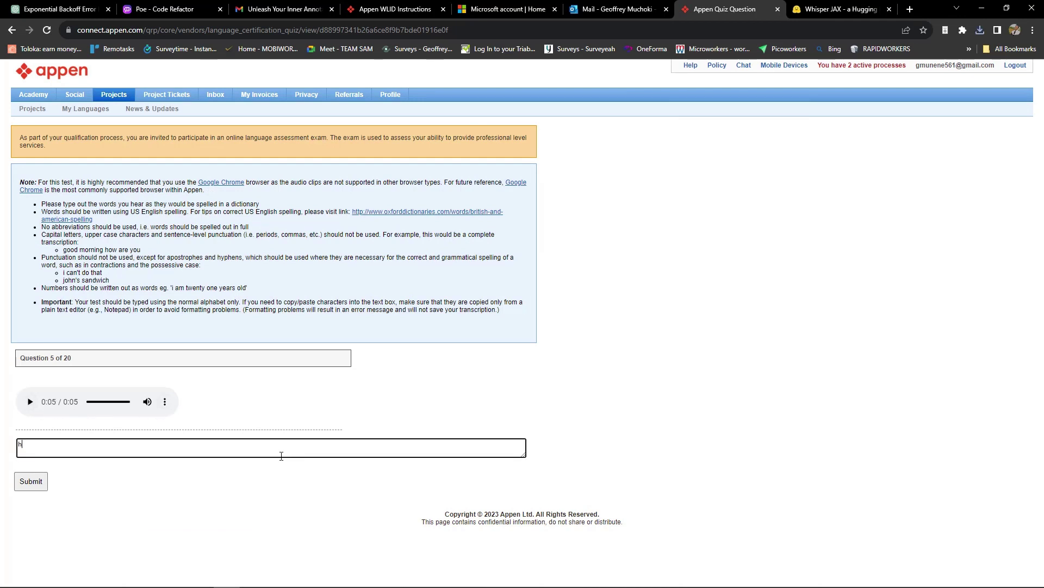
{"action": "type", "text": "opefully these safety measures"}
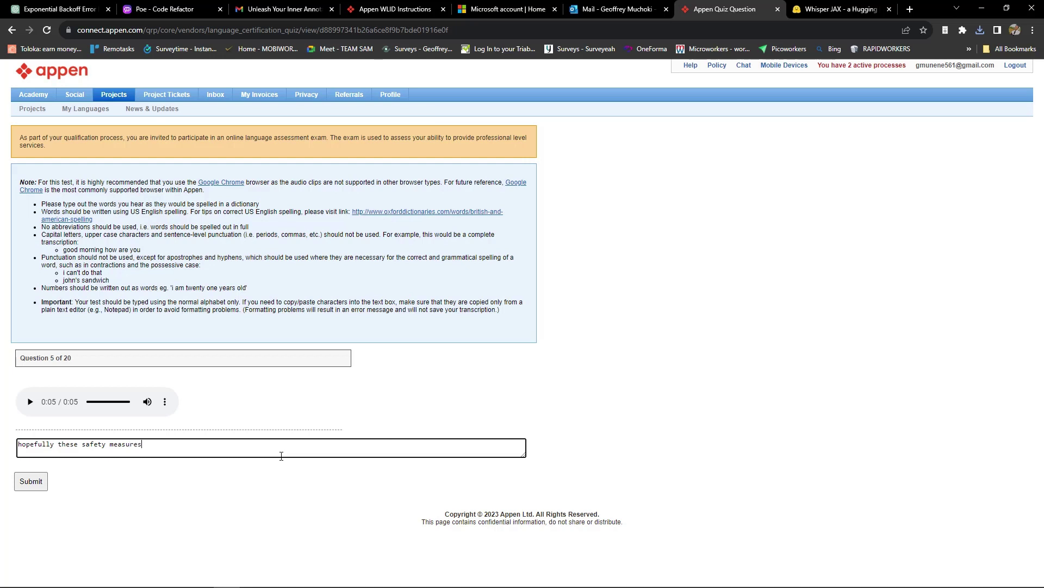
{"action": "type", "text": " will prove unnecessary"}
{"action": "left_click", "coordinate": [33, 486]}
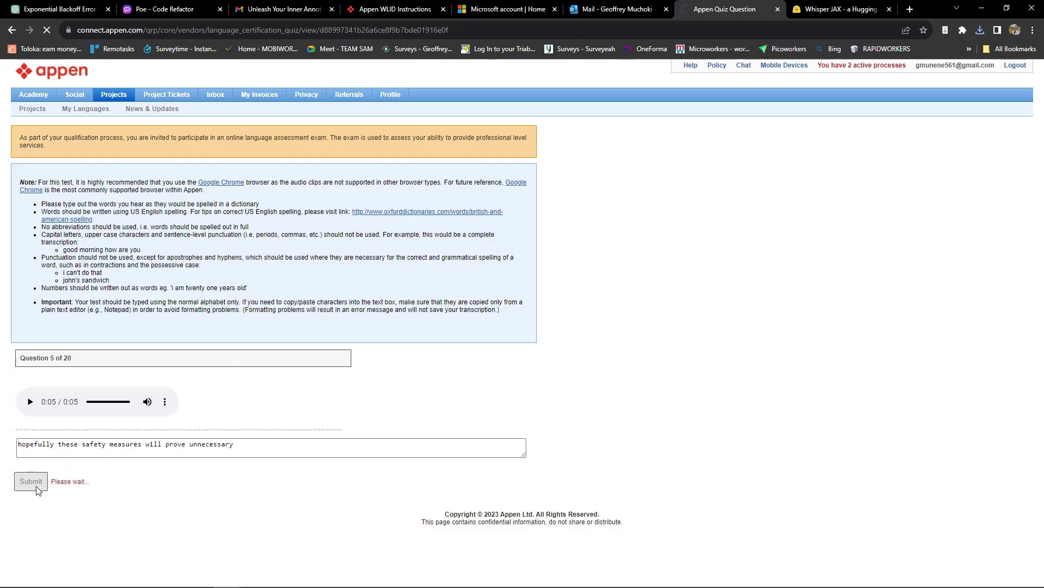
- Listen to question 6's clip and submit the transcription "i have been off work with pneumonia for the last two weeks"
{"action": "left_click", "coordinate": [29, 402]}
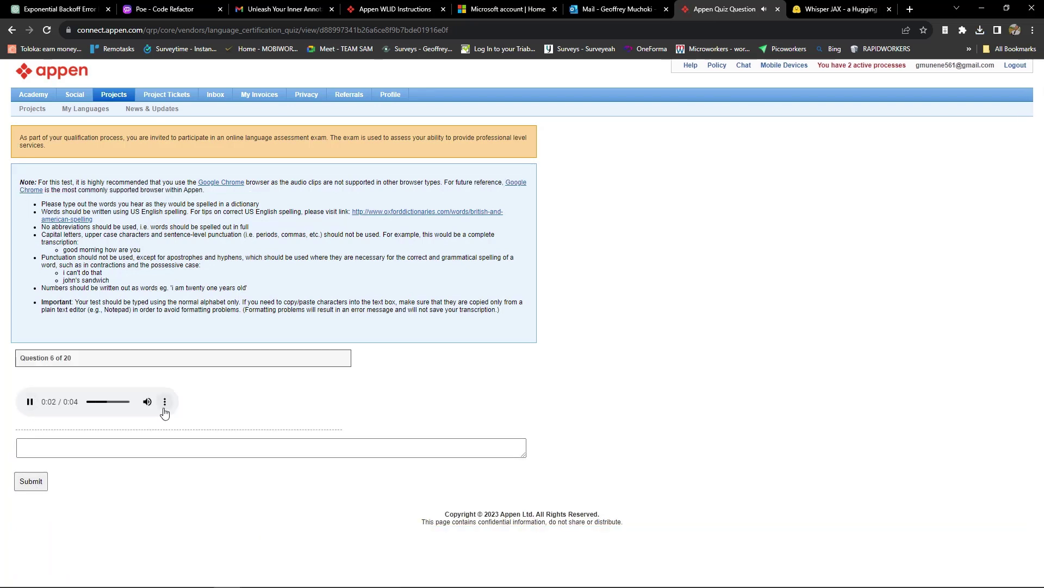
{"action": "left_click", "coordinate": [165, 402]}
{"action": "left_click", "coordinate": [71, 443]}
{"action": "type", "text": "i have been off work with pneumonia for the last two weeks"}
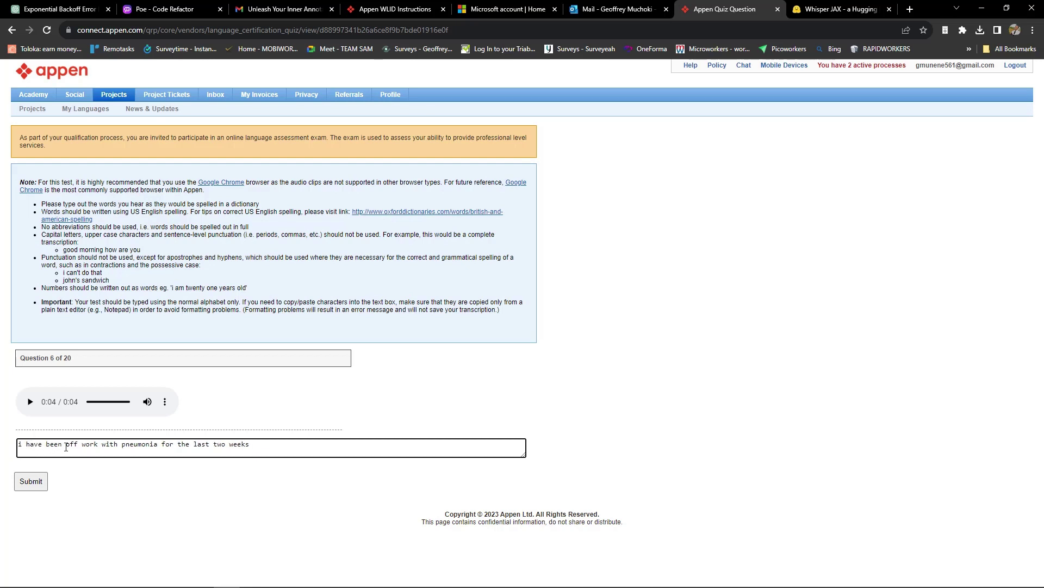
{"action": "left_click", "coordinate": [32, 481]}
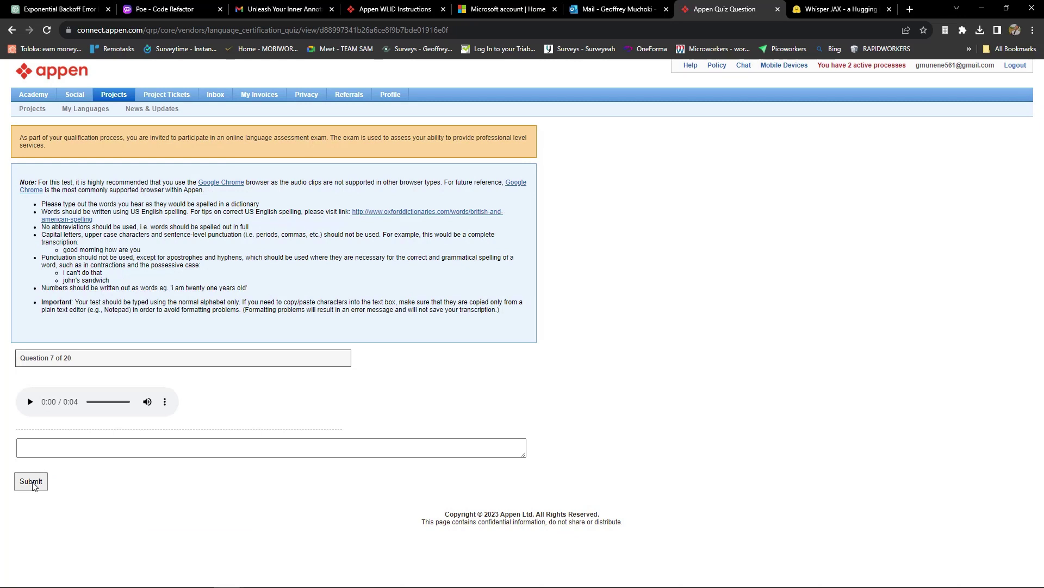
- Listen to question 7's clip and submit the transcription "independent surveys confirmed the figures"
{"action": "left_click", "coordinate": [29, 406]}
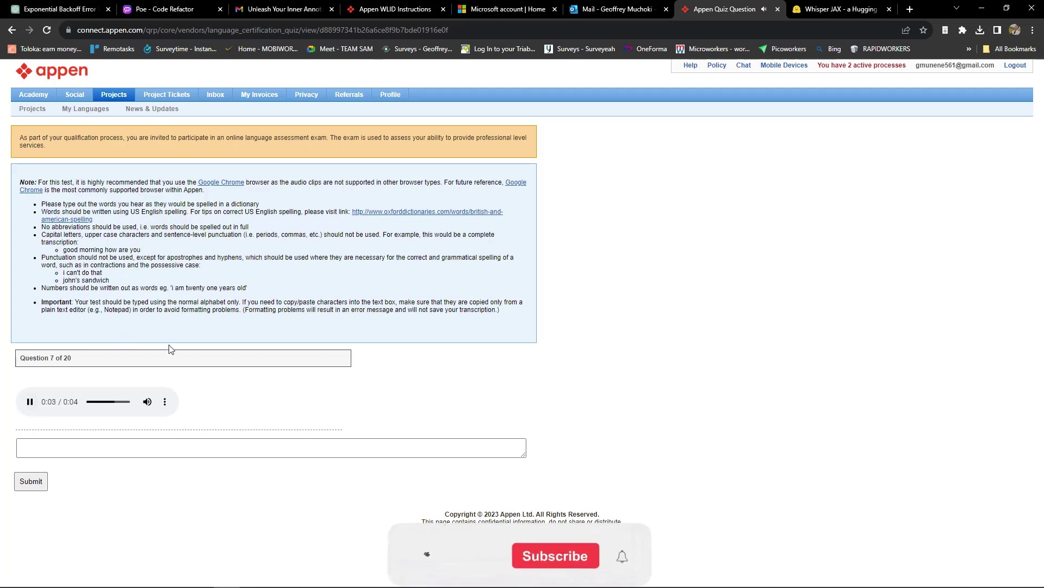
{"action": "left_click", "coordinate": [38, 451]}
{"action": "type", "text": "independent surveys confirmed the figures"}
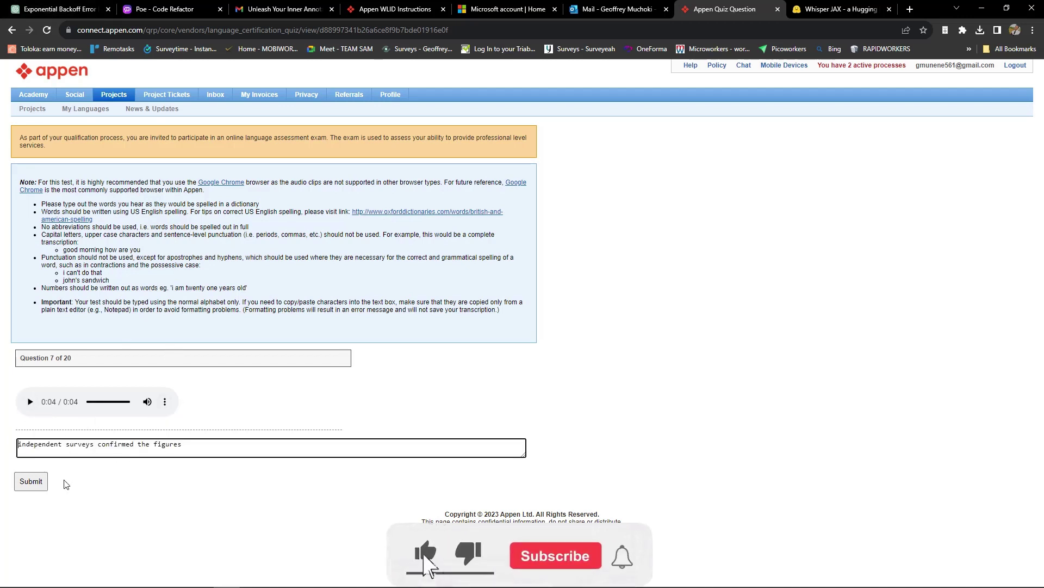
{"action": "left_click", "coordinate": [39, 485]}
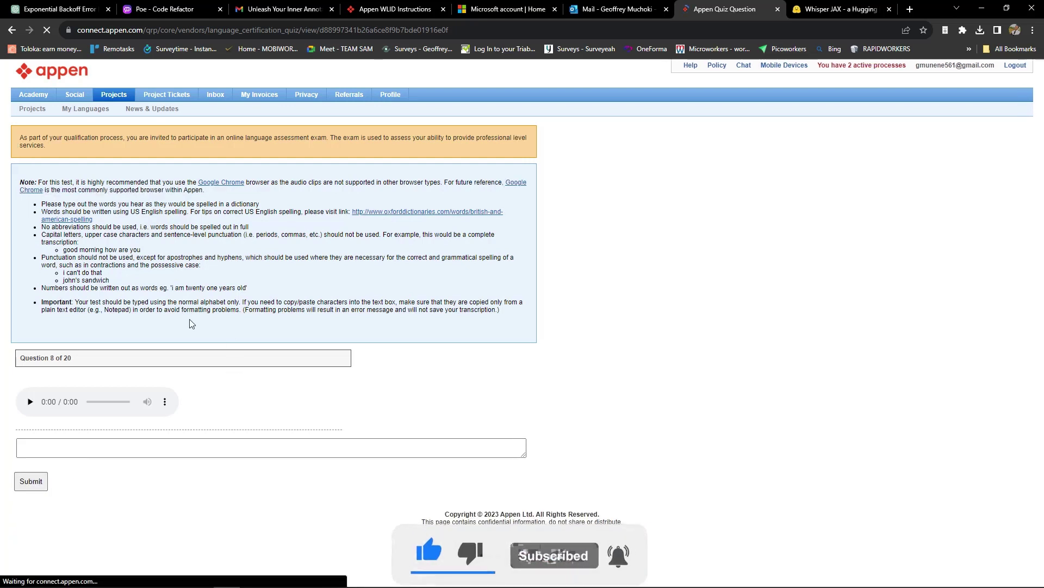
- Listen to question 8's clip and submit the transcription "business liaison office"
{"action": "left_click", "coordinate": [30, 401]}
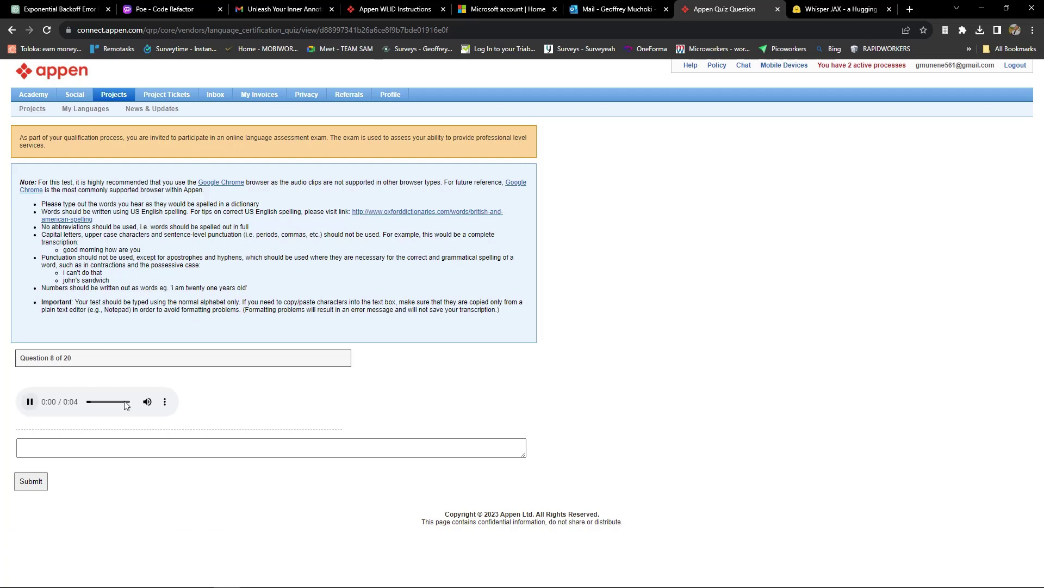
{"action": "left_click", "coordinate": [164, 403]}
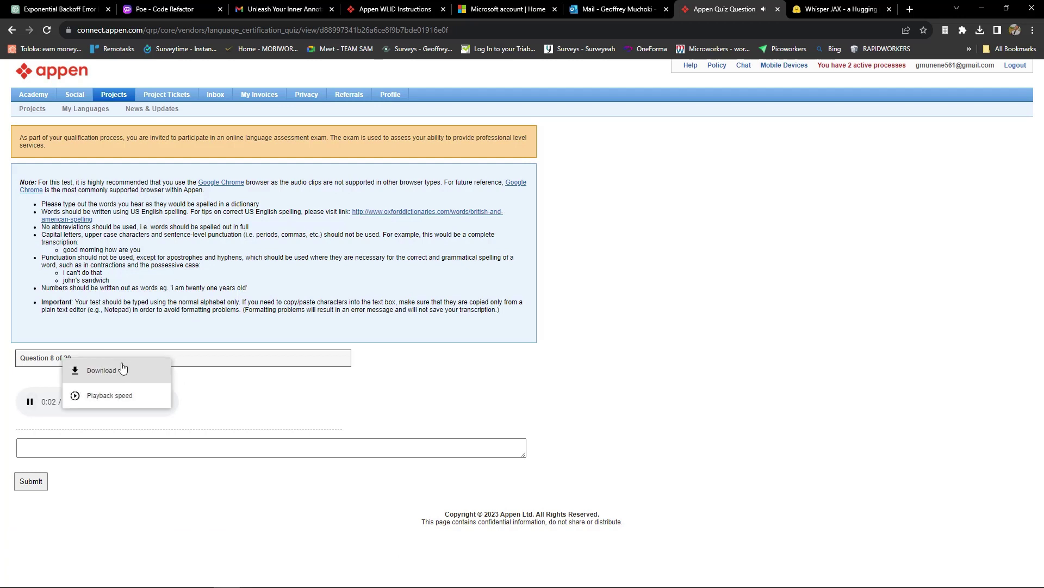
{"action": "left_click", "coordinate": [320, 448]}
{"action": "type", "text": "bu"}
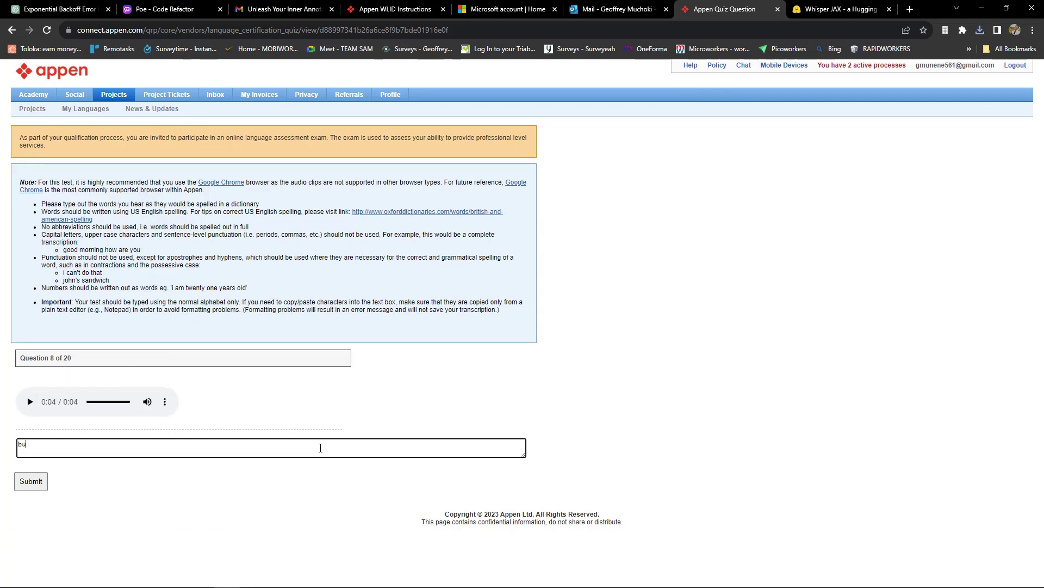
{"action": "type", "text": "sie"}
{"action": "type", "text": "ess liai"}
{"action": "type", "text": "son office"}
{"action": "left_click", "coordinate": [37, 483]}
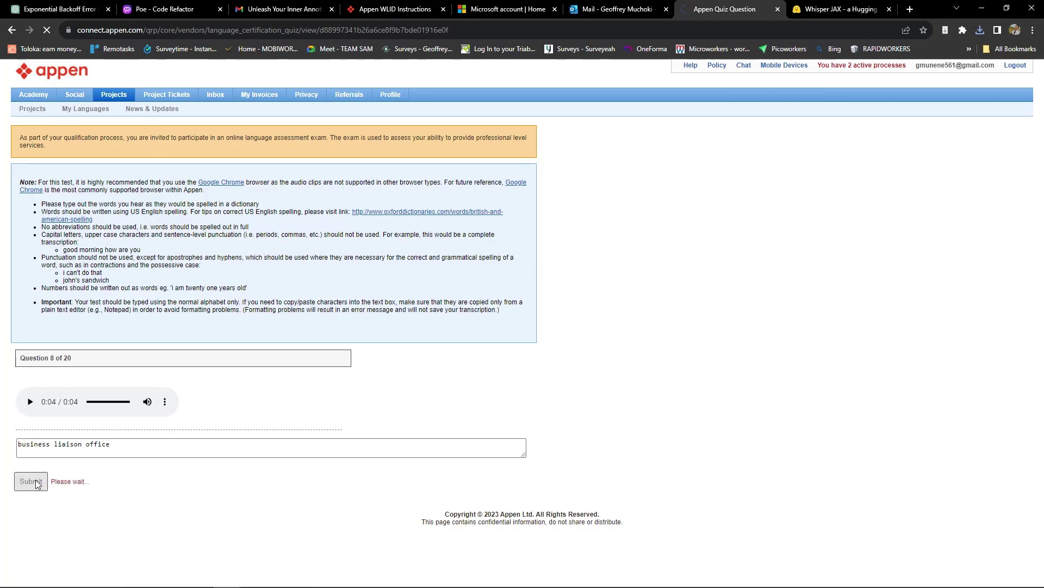
- Play and download question 9's clip, then submit a transcription starting with "this hat complements my" and ending with "nicely"
{"action": "left_click", "coordinate": [31, 403]}
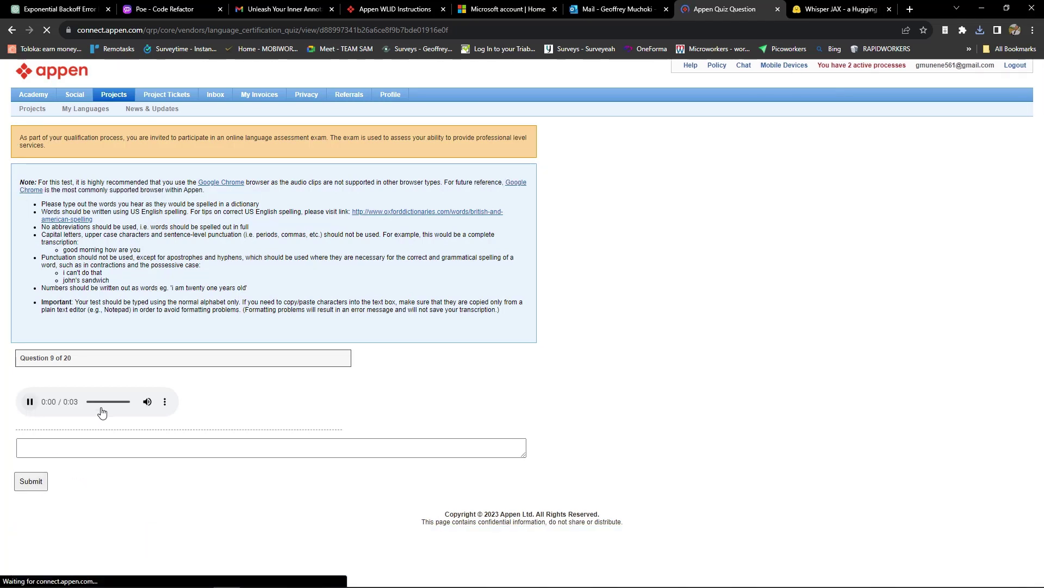
{"action": "left_click", "coordinate": [165, 405]}
{"action": "left_click", "coordinate": [103, 372]}
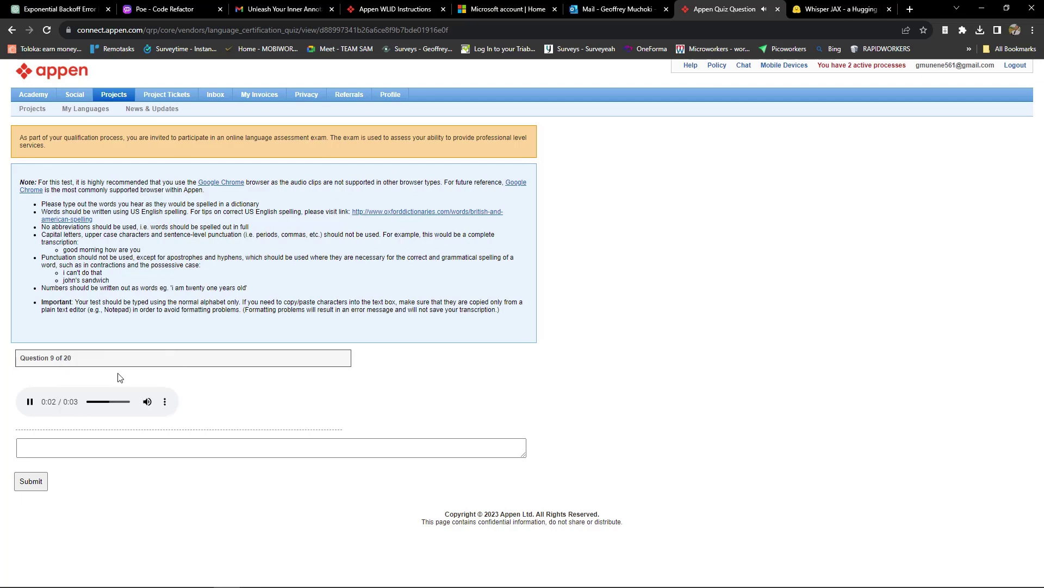
{"action": "left_click", "coordinate": [158, 442]}
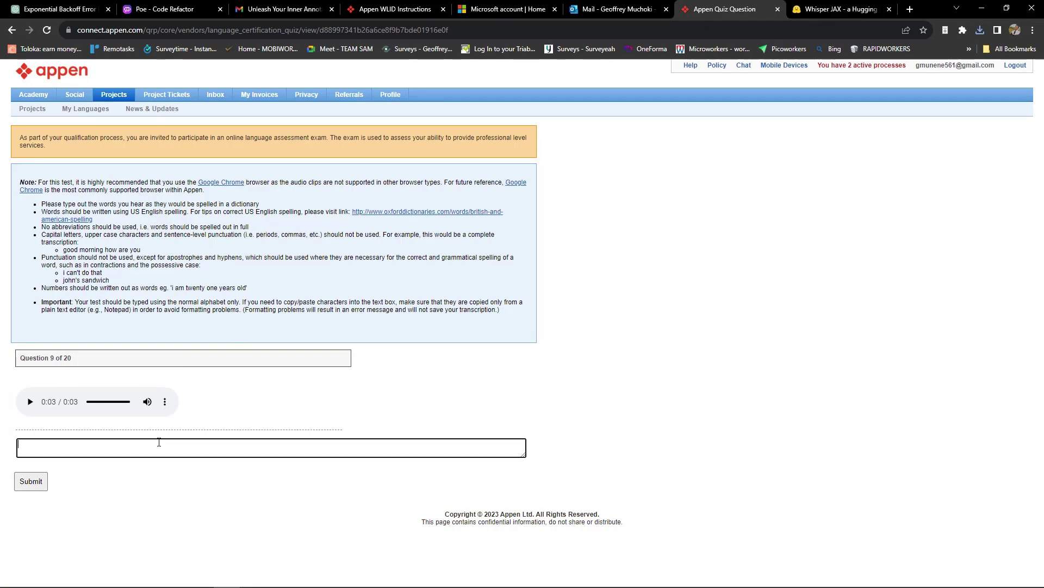
{"action": "type", "text": "this hat complements my"}
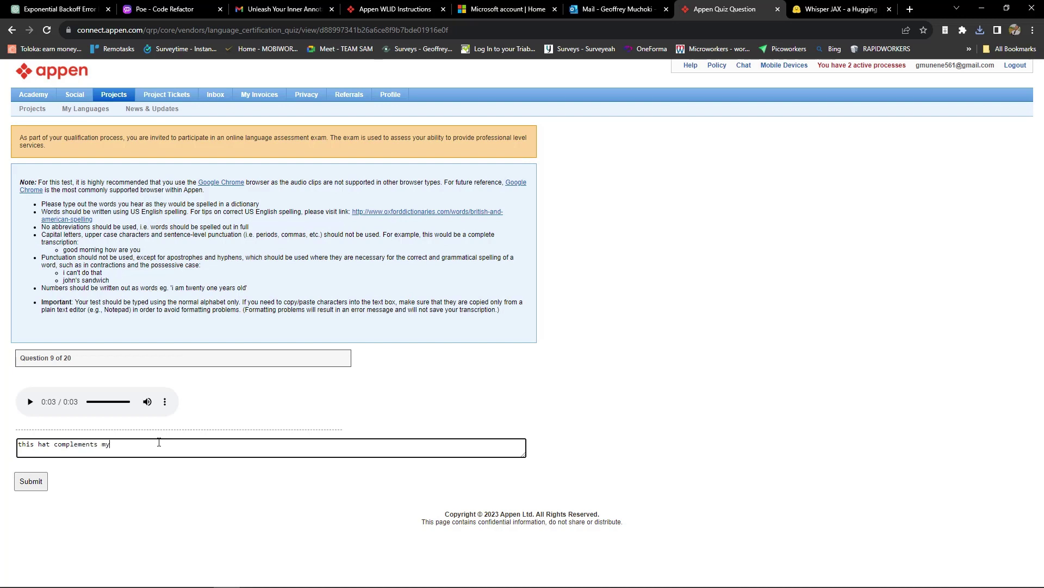
{"action": "type", "text": " wa"}
{"action": "type", "text": "d"}
{"action": "type", "text": "op"}
{"action": "type", "text": "nicely"}
{"action": "left_click", "coordinate": [28, 481]}
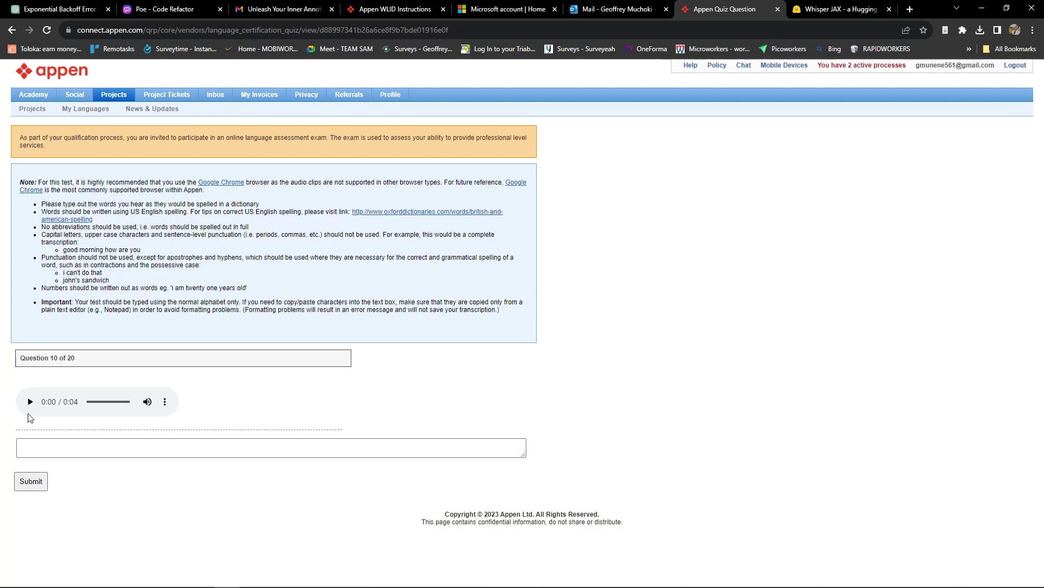
- Listen to question 10's clip and submit the transcription "his partner recently turned forty", with the number spelled out
{"action": "left_click", "coordinate": [30, 401]}
{"action": "left_click", "coordinate": [90, 452]}
{"action": "type", "text": "his"}
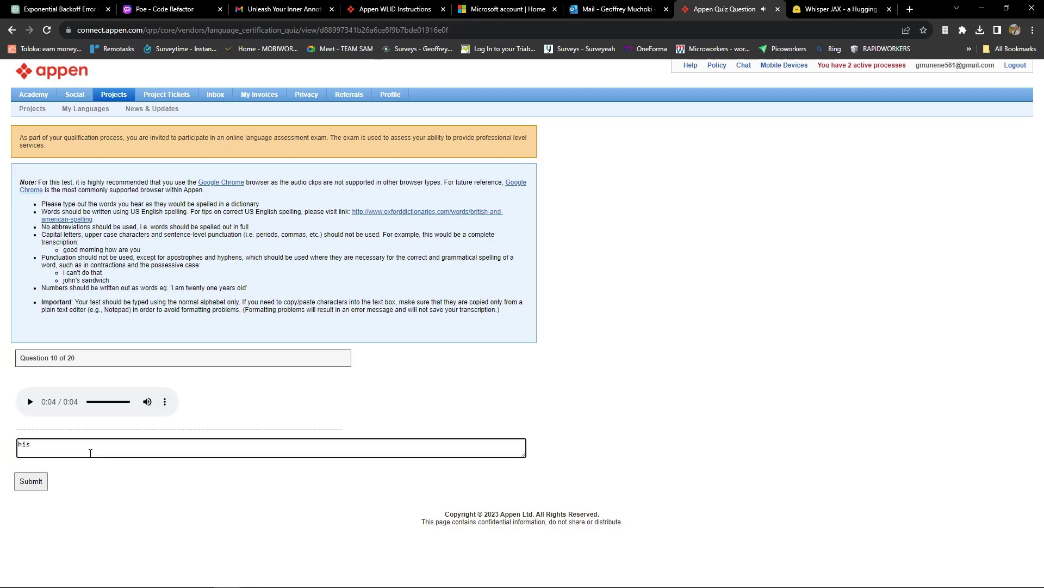
{"action": "type", "text": " partner rcently turned 40"}
{"action": "left_click", "coordinate": [72, 445]}
{"action": "type", "text": "e"}
{"action": "left_click_drag", "start_coordinate": [133, 445], "coordinate": [141, 444]}
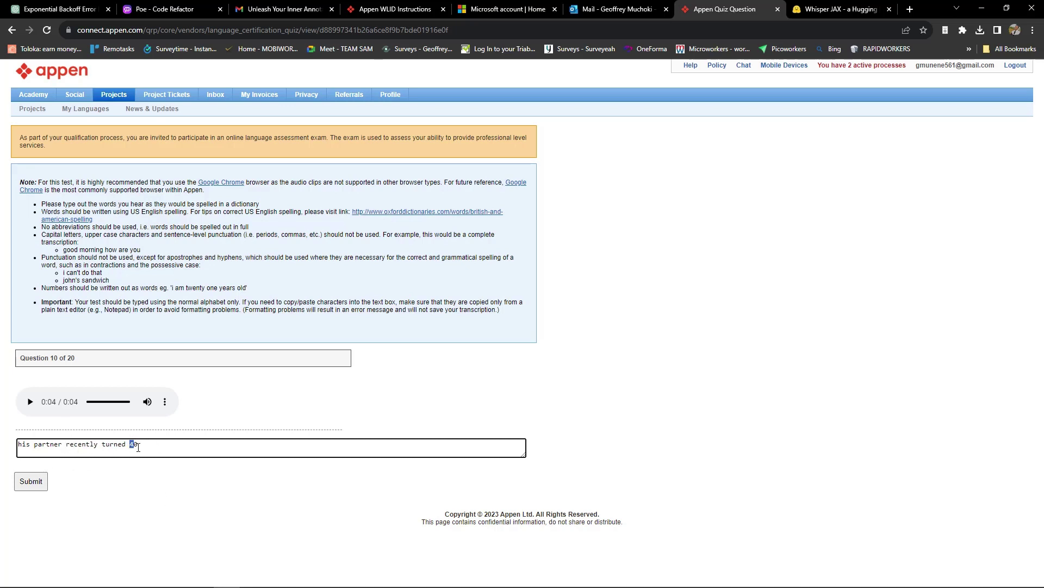
{"action": "key", "text": "shift+Right"}
{"action": "type", "text": "forty"}
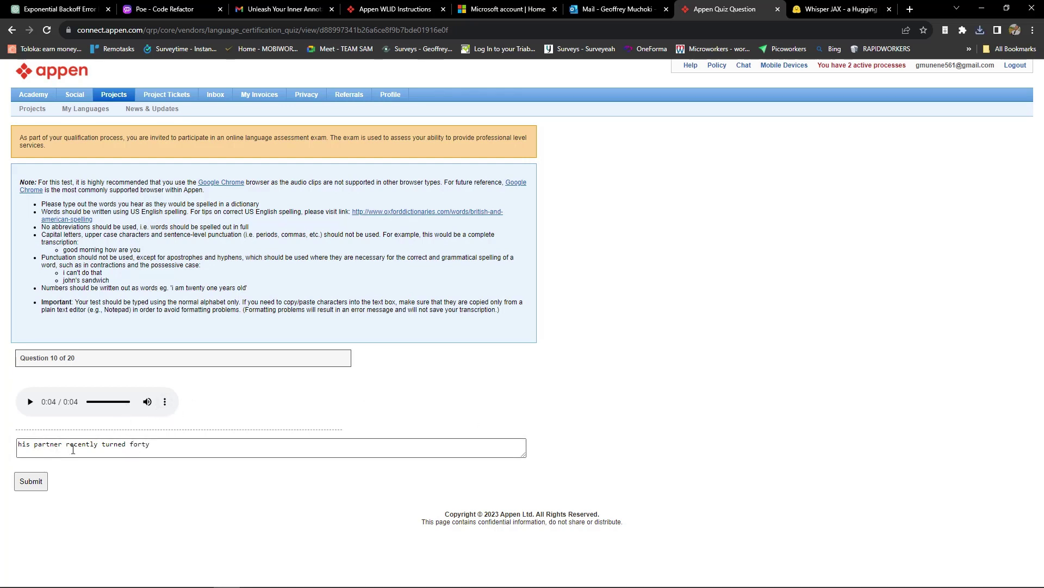
{"action": "left_click", "coordinate": [38, 485]}
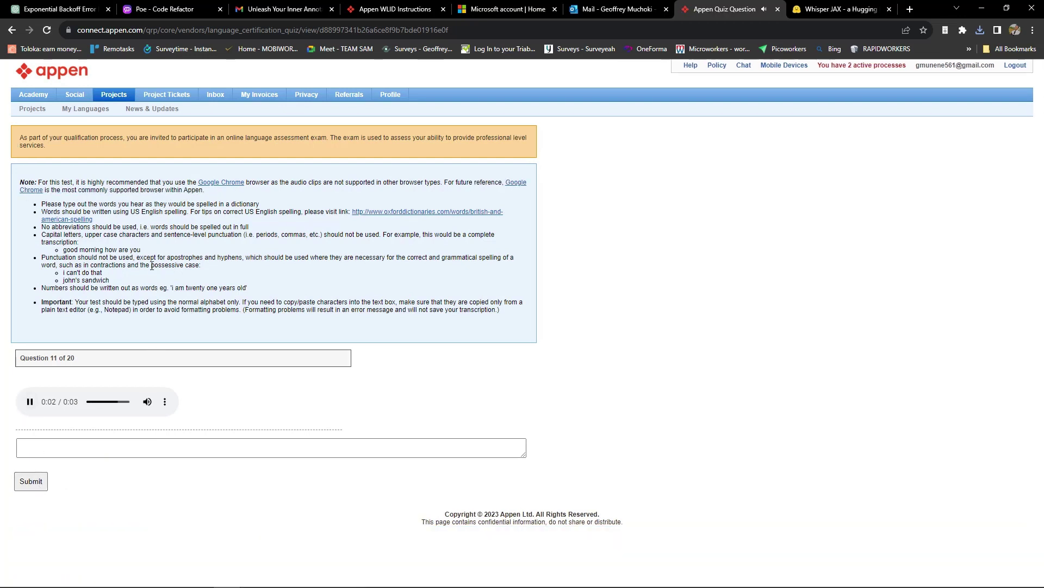
- Transcribe question 11's clip as "that's difficult to categorize" and submit it
{"action": "left_click", "coordinate": [181, 440]}
{"action": "type", "text": "that"}
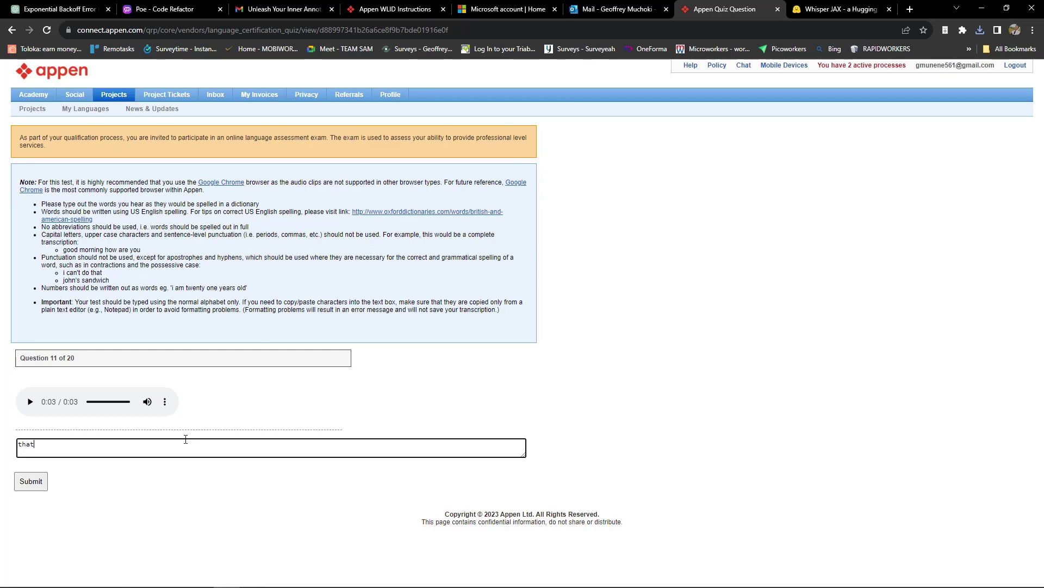
{"action": "type", "text": "'s difficult to categor"}
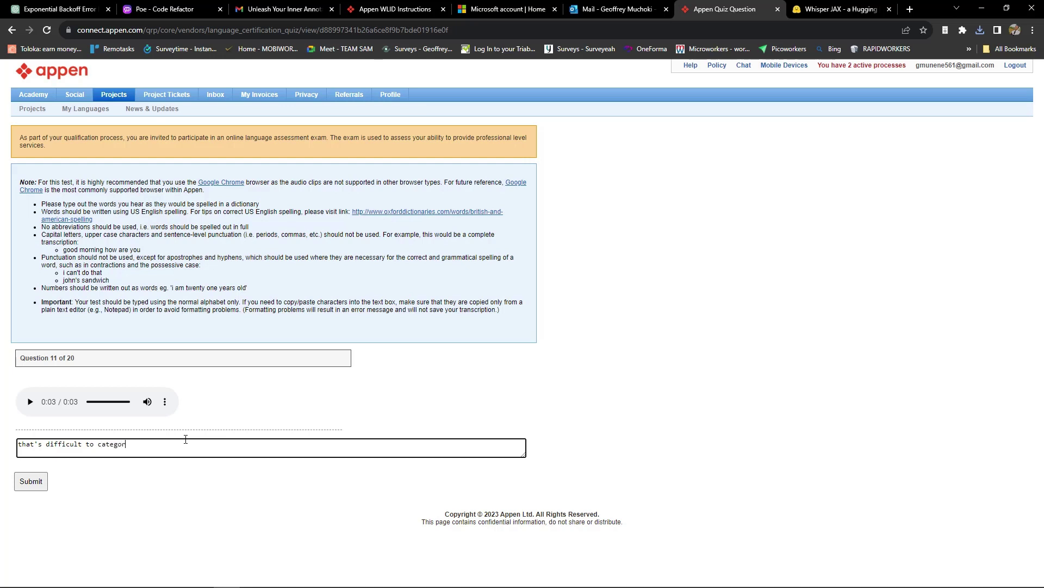
{"action": "type", "text": "ix"}
{"action": "type", "text": "e"}
{"action": "left_click", "coordinate": [30, 486]}
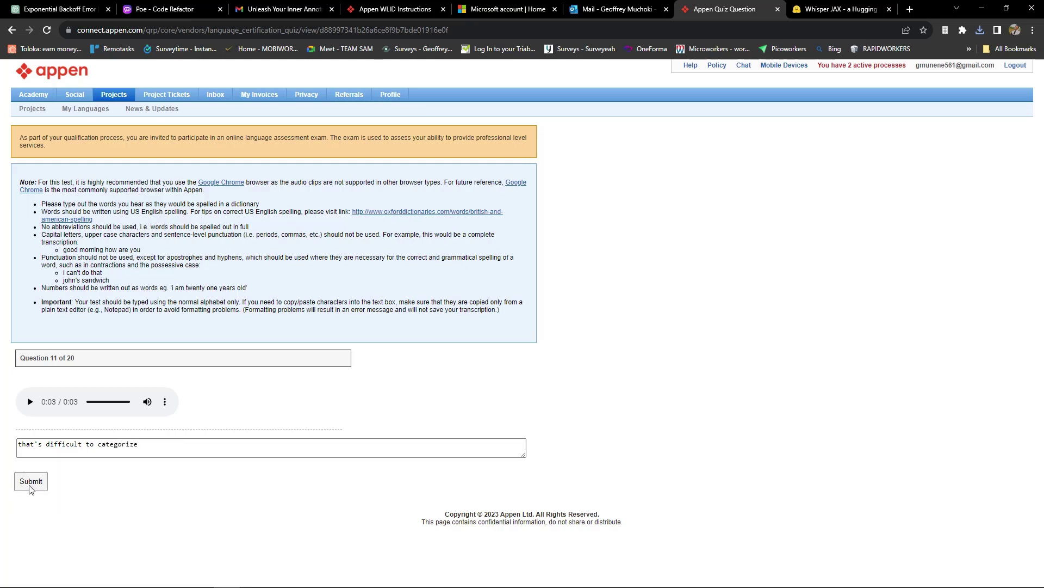
- Listen to question 12's clip and submit the transcription "i'll meet you at twelve o'clock"
{"action": "left_click", "coordinate": [37, 409]}
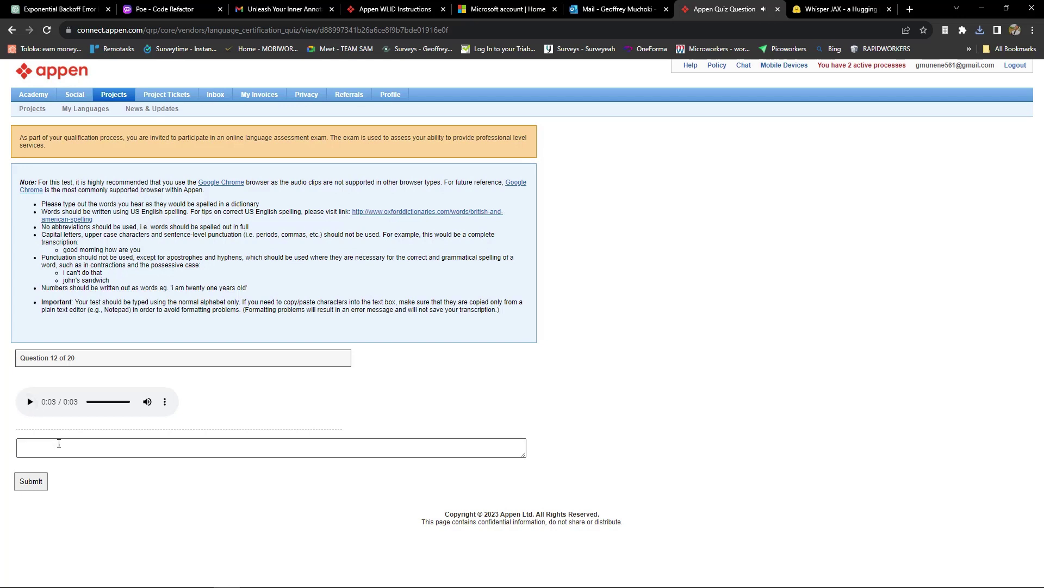
{"action": "left_click", "coordinate": [300, 445]}
{"action": "type", "text": "i"}
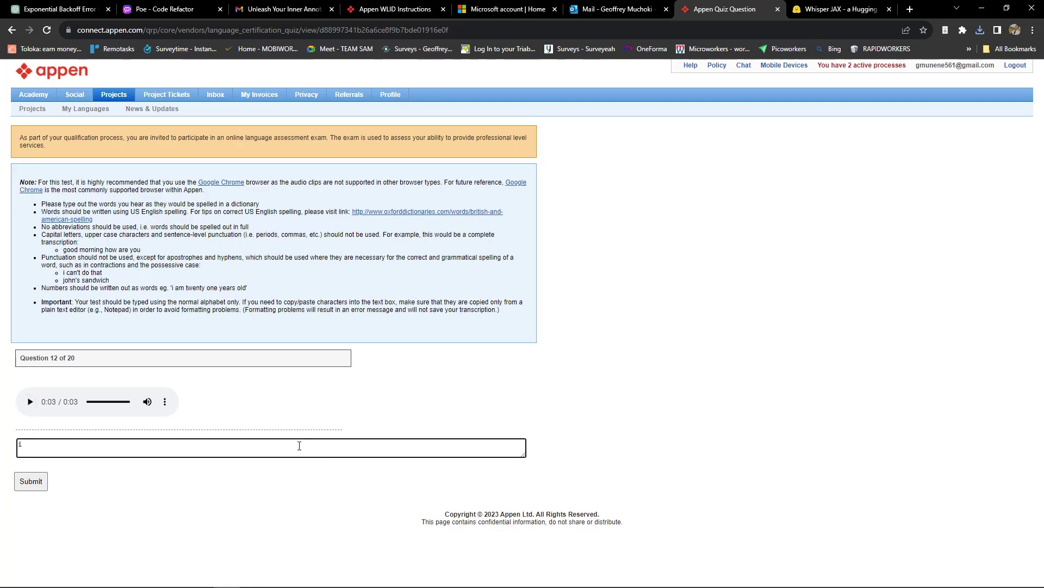
{"action": "type", "text": "'ll meet you at"}
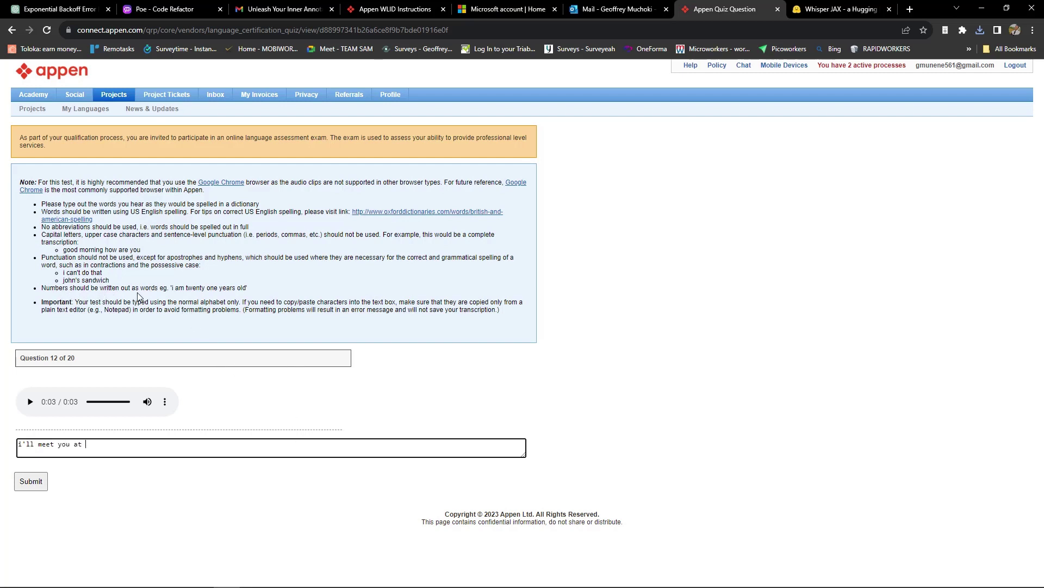
{"action": "type", "text": "twelve o'clock"}
{"action": "left_click", "coordinate": [33, 484]}
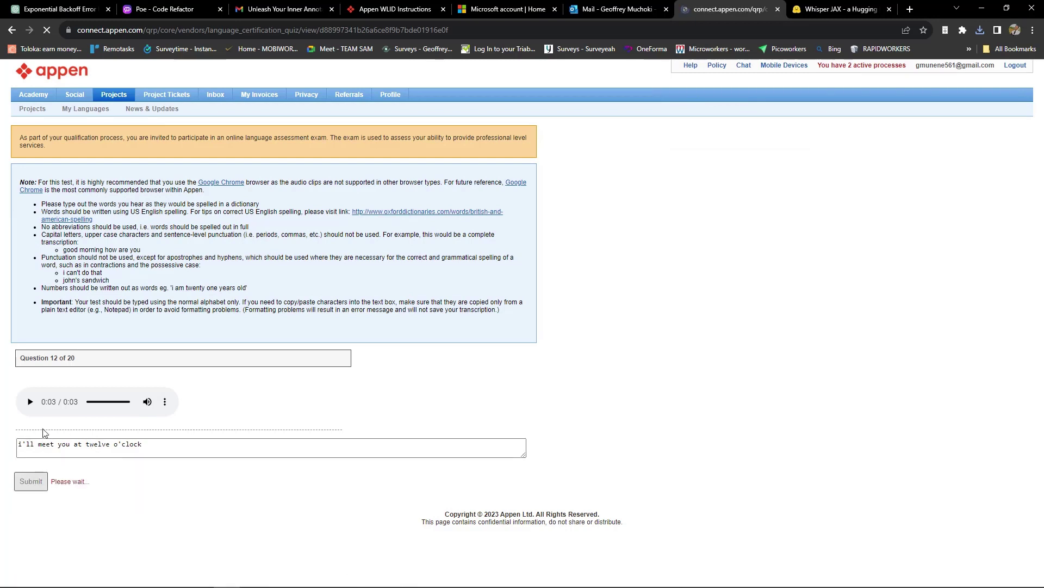
- Listen to question 13's clip twice and submit the transcription "his first solo flight was exhilarating"
{"action": "left_click", "coordinate": [29, 403]}
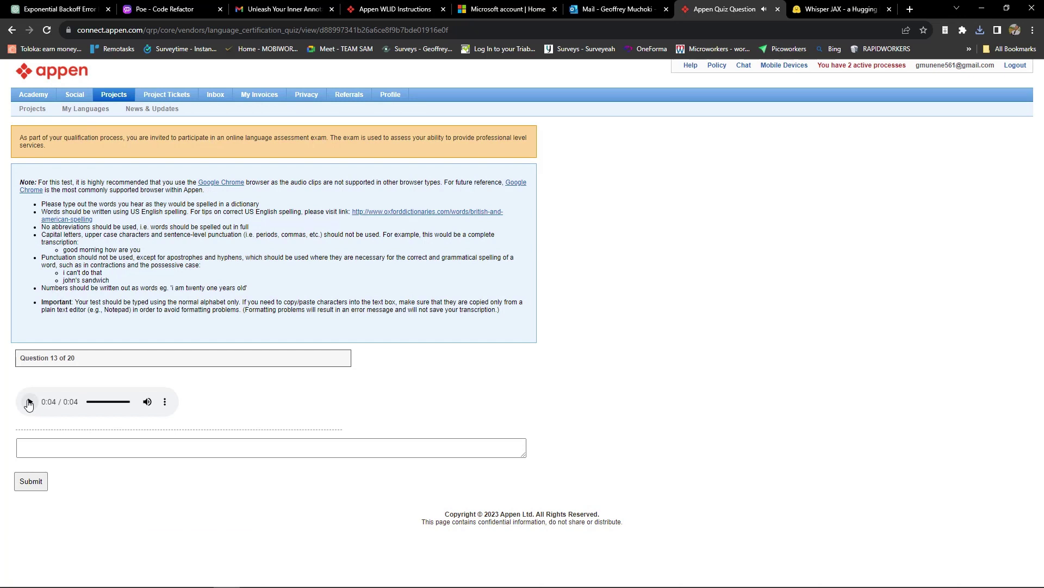
{"action": "left_click", "coordinate": [166, 452]}
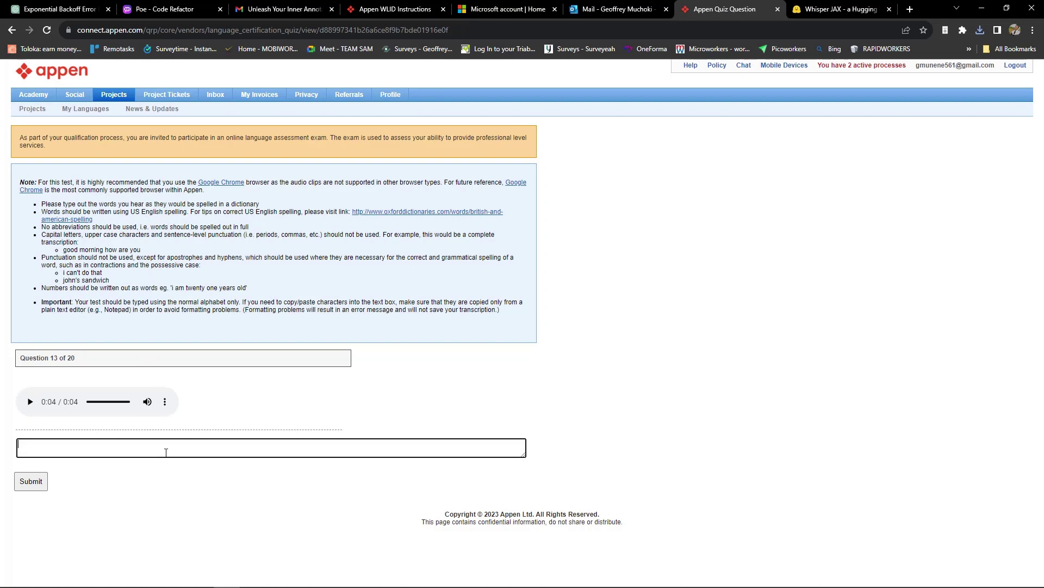
{"action": "left_click", "coordinate": [28, 402]}
{"action": "left_click", "coordinate": [33, 443]}
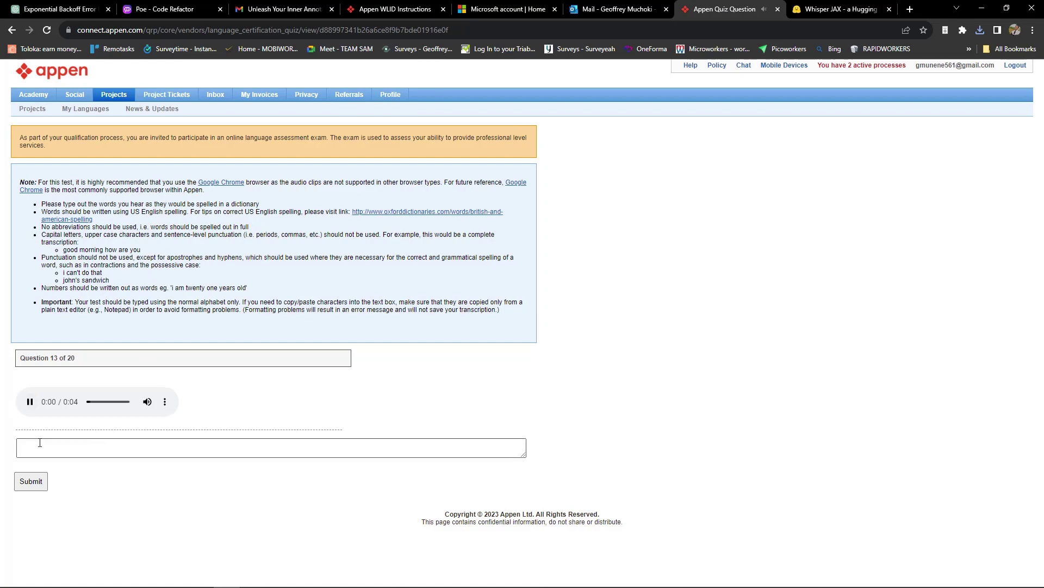
{"action": "type", "text": "his firs"}
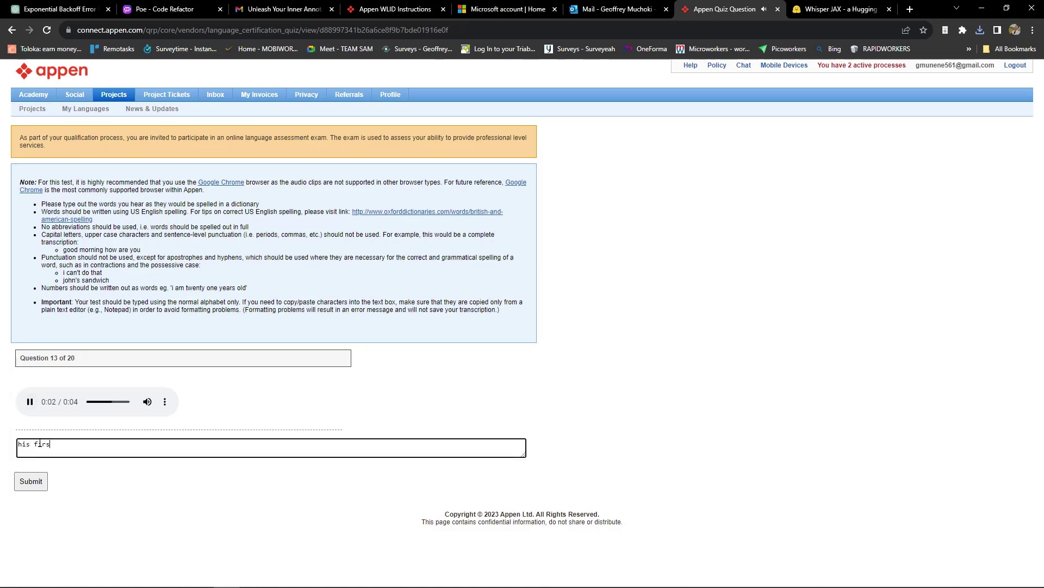
{"action": "type", "text": "t solo flight was"}
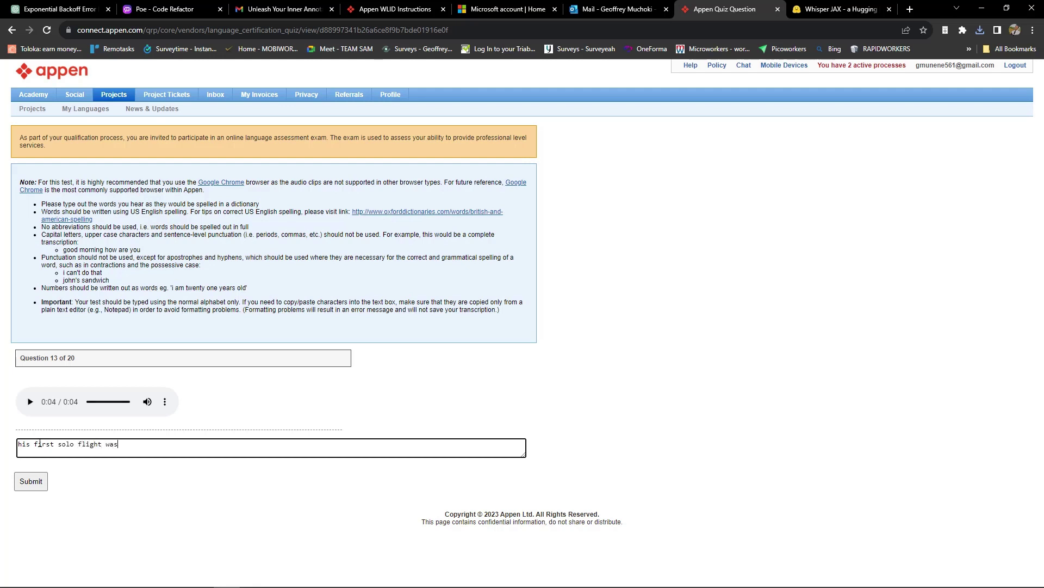
{"action": "type", "text": " exhilarating"}
{"action": "left_click", "coordinate": [31, 483]}
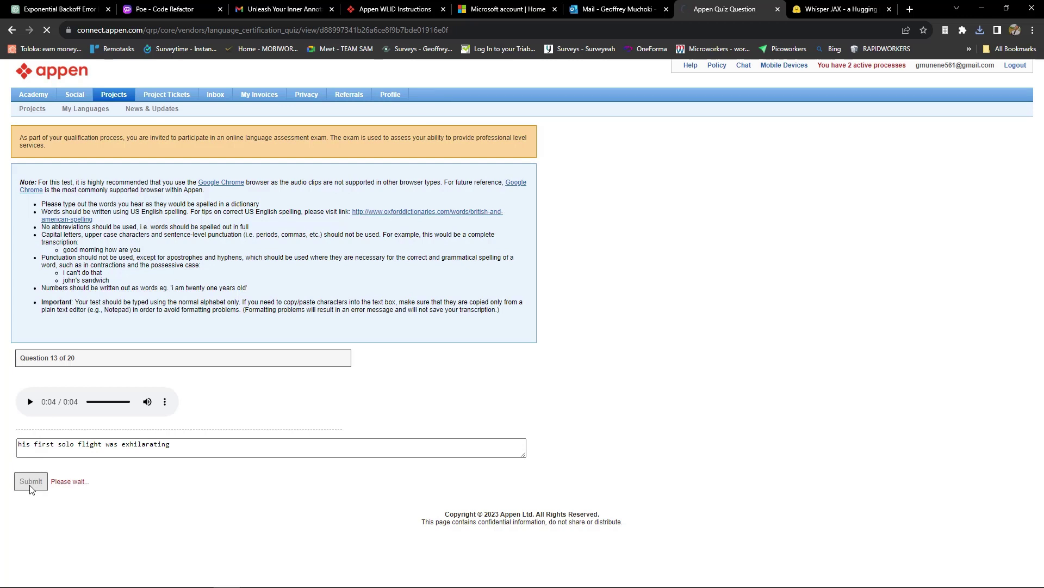
- Listen to question 14's clip and submit the transcription "i've had my driver's license for many years"
{"action": "left_click", "coordinate": [31, 402]}
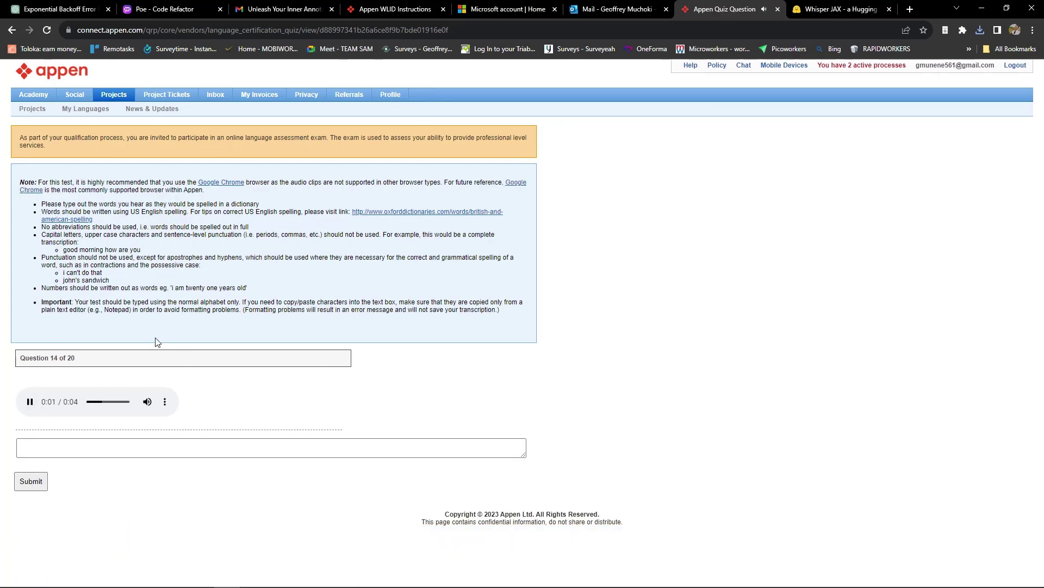
{"action": "left_click", "coordinate": [31, 402]}
{"action": "left_click", "coordinate": [56, 443]}
{"action": "type", "text": "i've"}
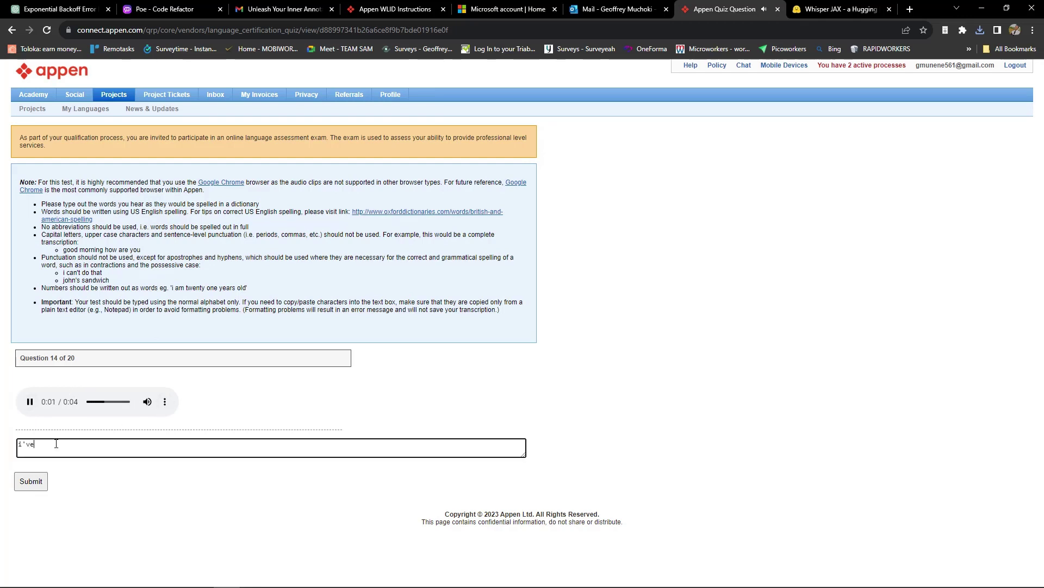
{"action": "type", "text": " had my driver"}
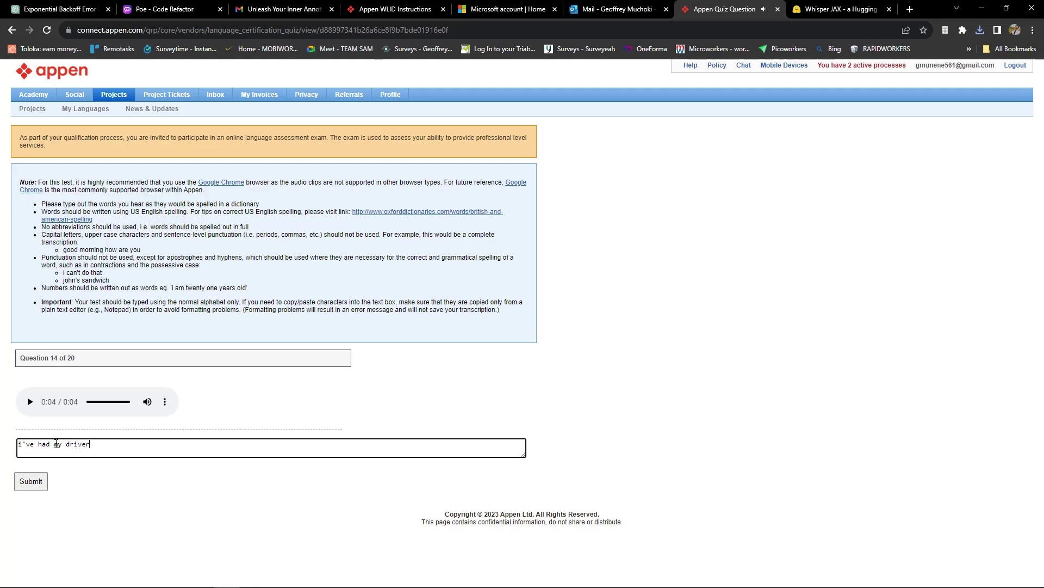
{"action": "type", "text": "'s license for many years"}
{"action": "left_click", "coordinate": [30, 407]}
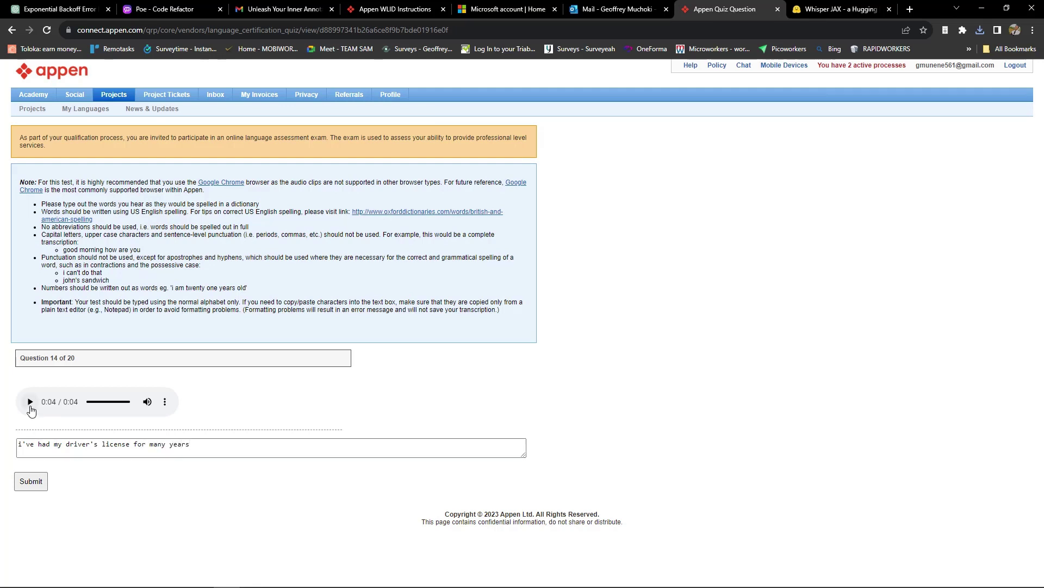
{"action": "left_click", "coordinate": [45, 485]}
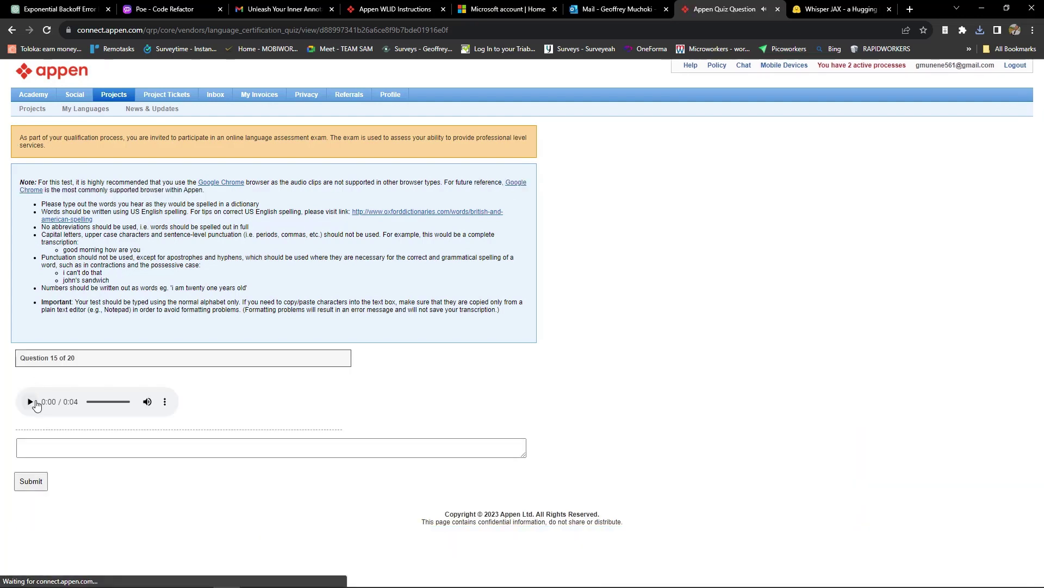
- Play and download question 15's clip, and begin its transcription with "i don't know if"
{"action": "left_click", "coordinate": [31, 402]}
{"action": "left_click", "coordinate": [165, 401]}
{"action": "left_click", "coordinate": [144, 364]}
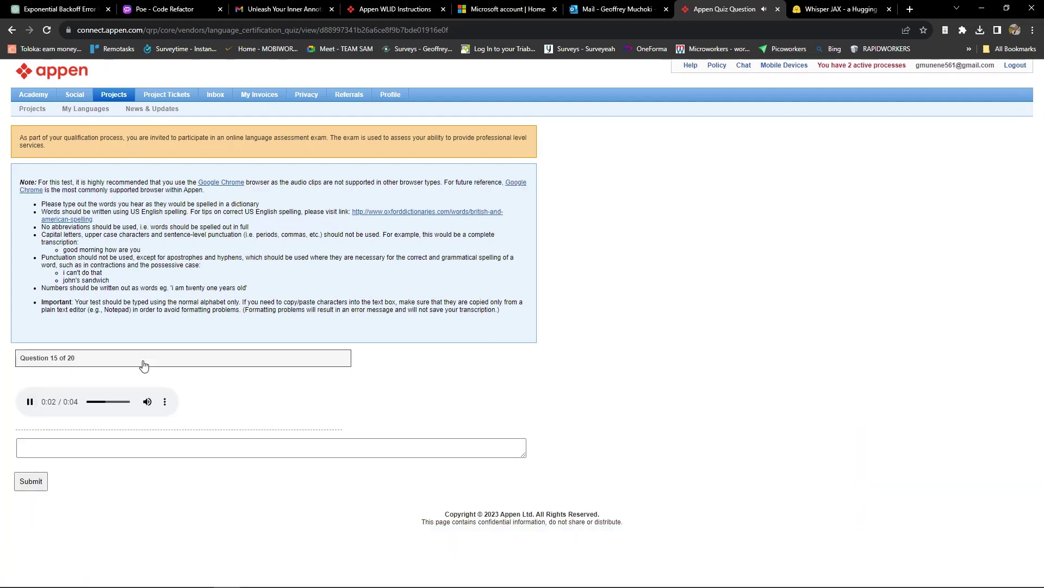
{"action": "left_click", "coordinate": [31, 402]}
{"action": "left_click", "coordinate": [53, 445]}
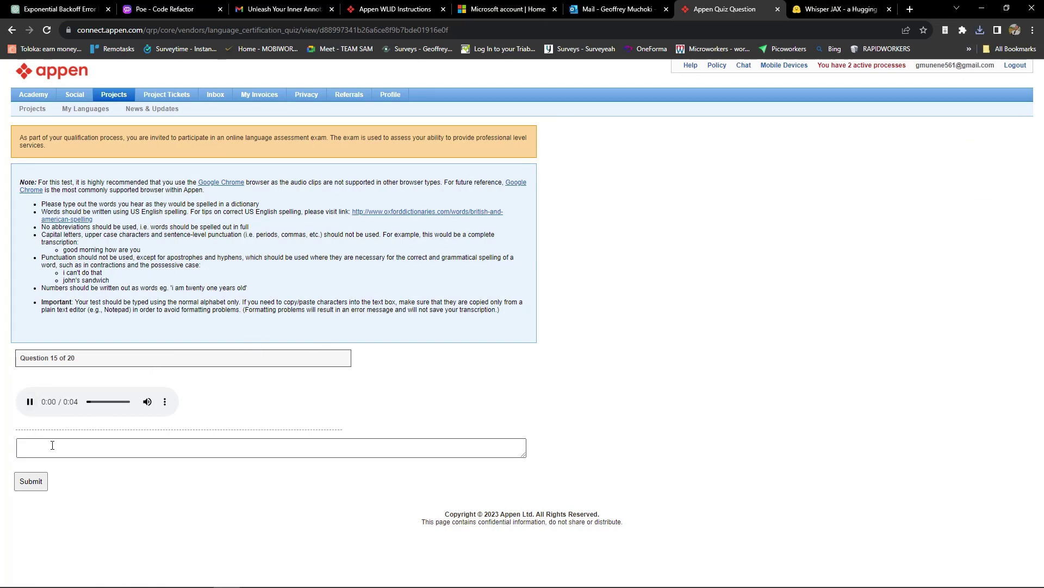
{"action": "type", "text": "i don"}
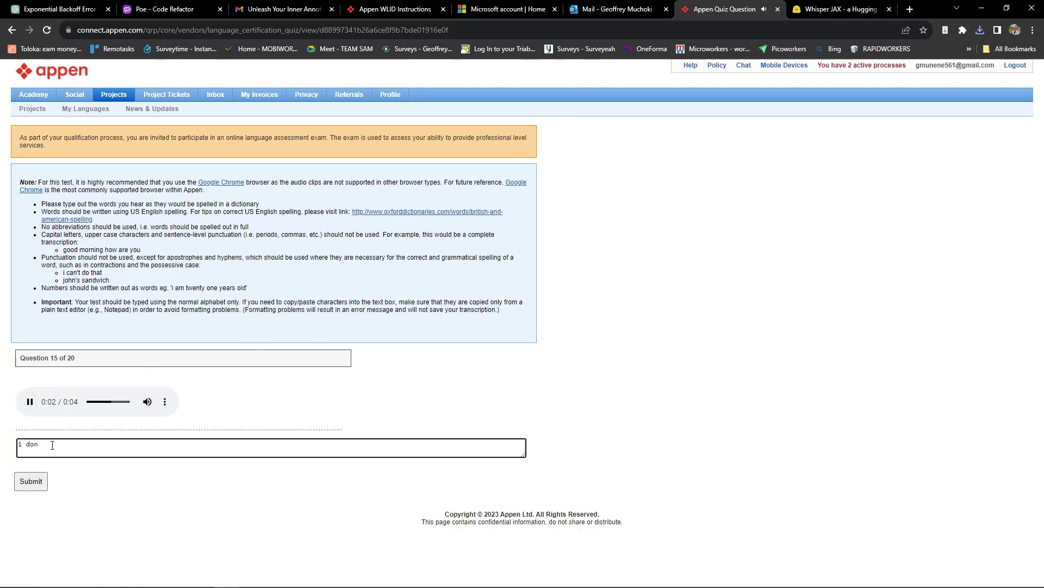
{"action": "type", "text": "'t know if"}
- Replay question 15's clip, continue the transcription with "it will fulfill those expectations", add the word "all", and submit it
{"action": "left_click", "coordinate": [29, 403]}
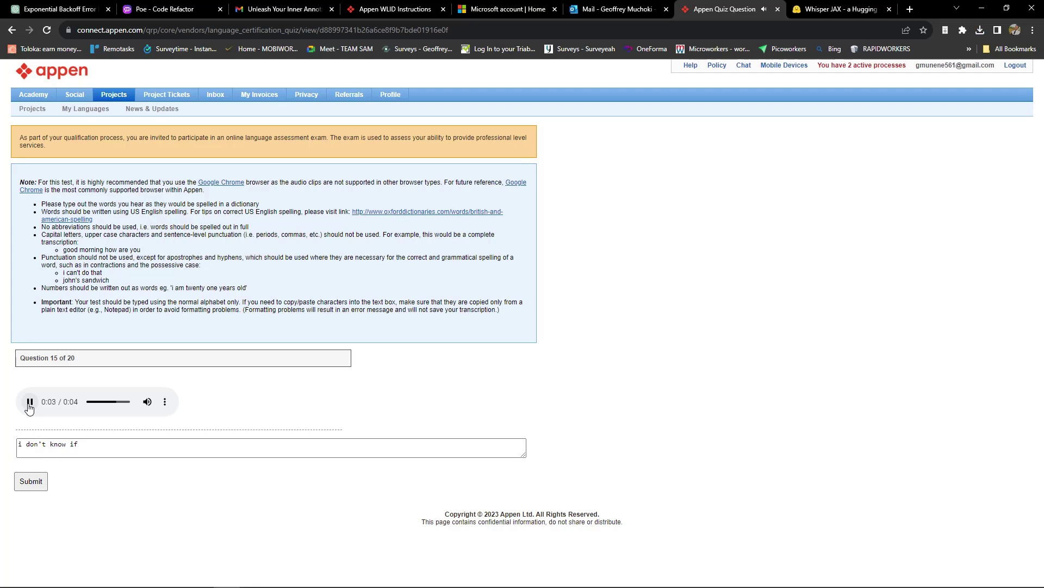
{"action": "left_click", "coordinate": [84, 446]}
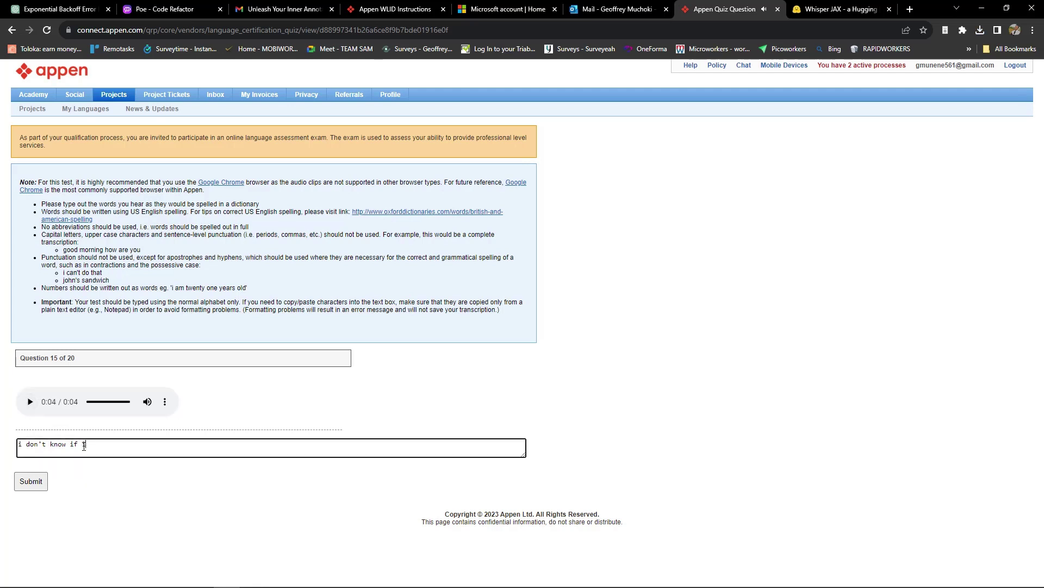
{"action": "type", "text": "it will fuk"}
{"action": "type", "text": "fill "}
{"action": "type", "text": "thi"}
{"action": "type", "text": "ose expe"}
{"action": "type", "text": "c"}
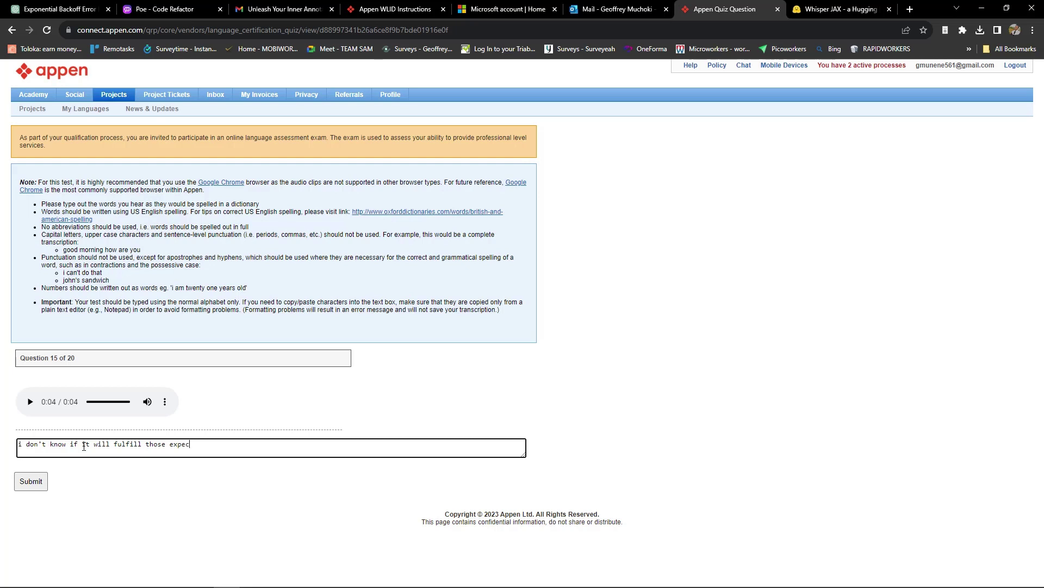
{"action": "type", "text": "tations"}
{"action": "type", "text": "all"}
{"action": "left_click", "coordinate": [29, 481]}
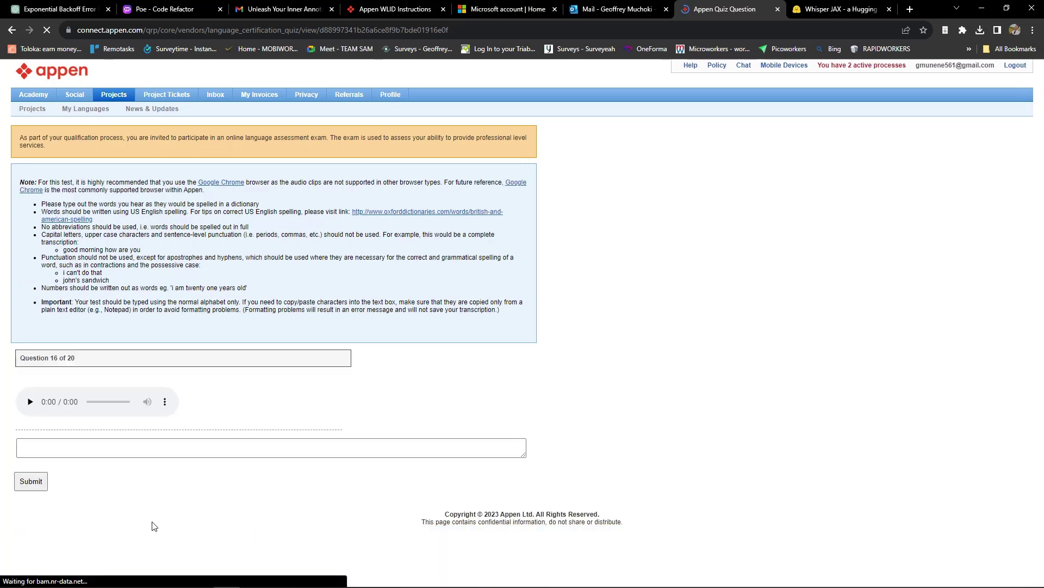
- Listen to question 16's clip and submit the transcription "at first he was skeptical about it"
{"action": "left_click", "coordinate": [31, 405]}
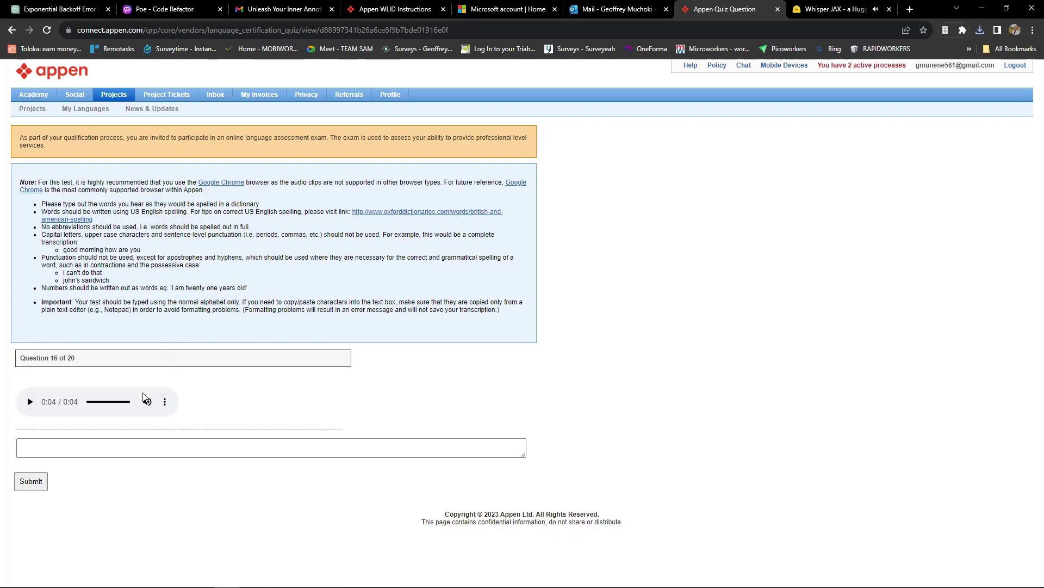
{"action": "left_click", "coordinate": [125, 448]}
{"action": "type", "text": "at f"}
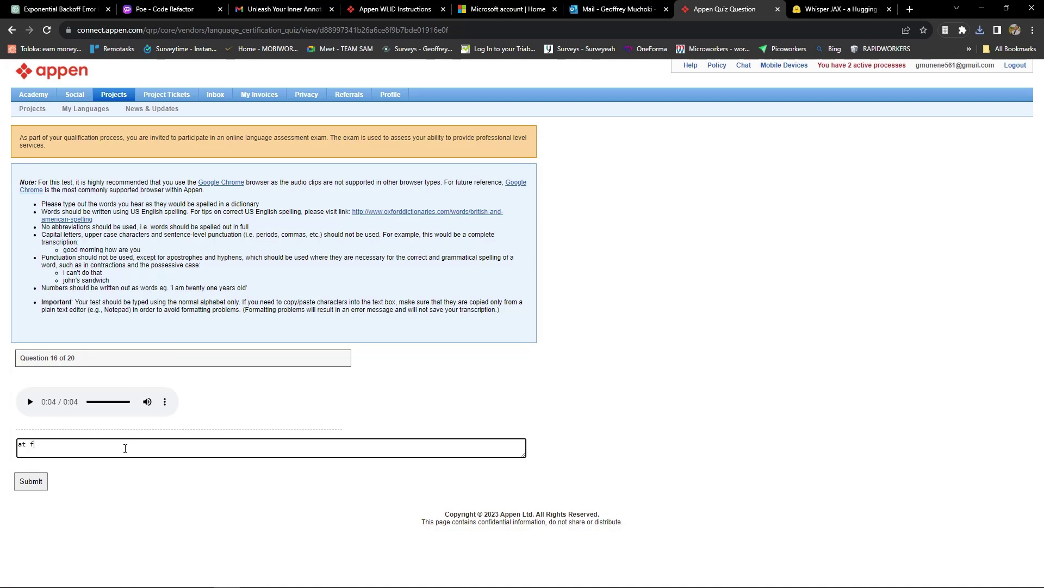
{"action": "type", "text": "irst he was skeptu"}
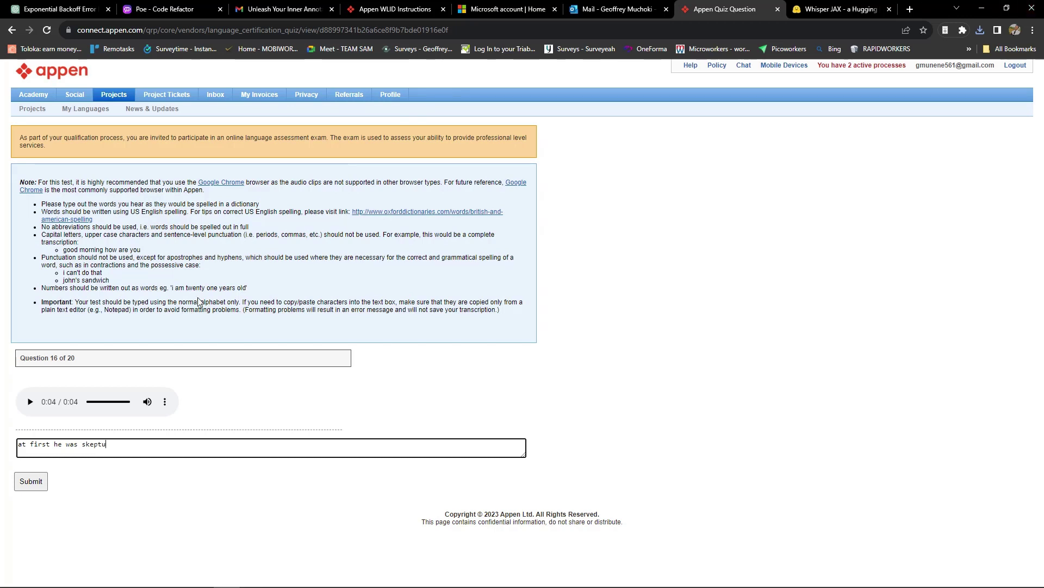
{"action": "key", "text": "BackSpace"}
{"action": "type", "text": "ical about it"}
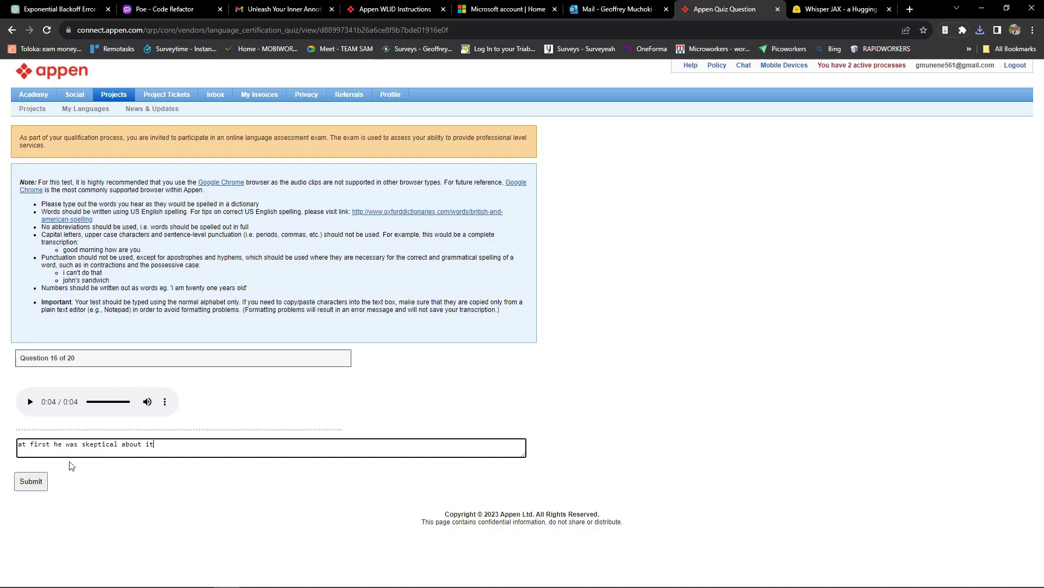
{"action": "left_click", "coordinate": [40, 485]}
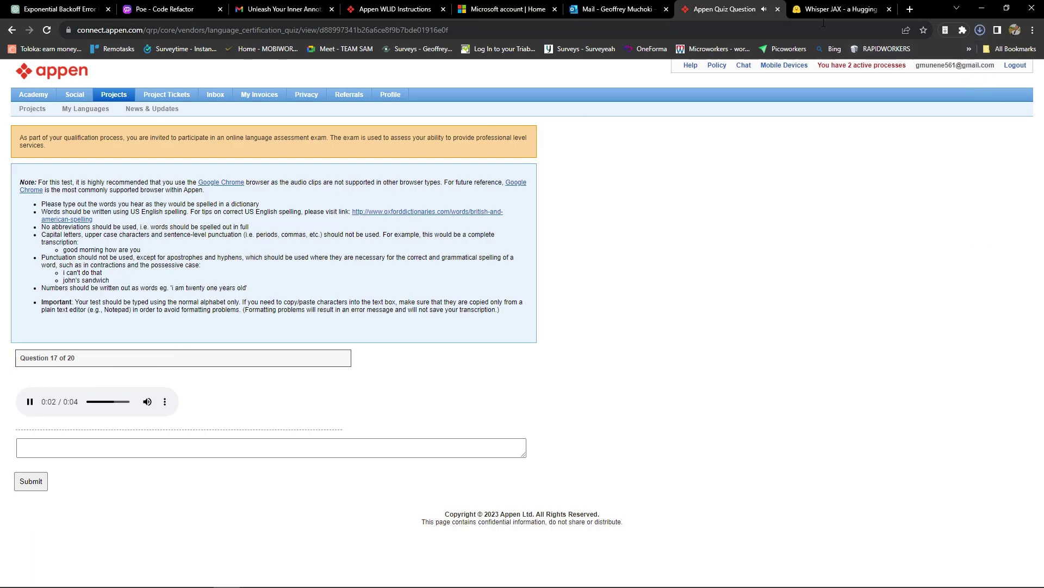
- Transcribe question 17's clip as "he comes from the center of politics" and submit it
{"action": "left_click", "coordinate": [148, 441]}
{"action": "type", "text": "he co"}
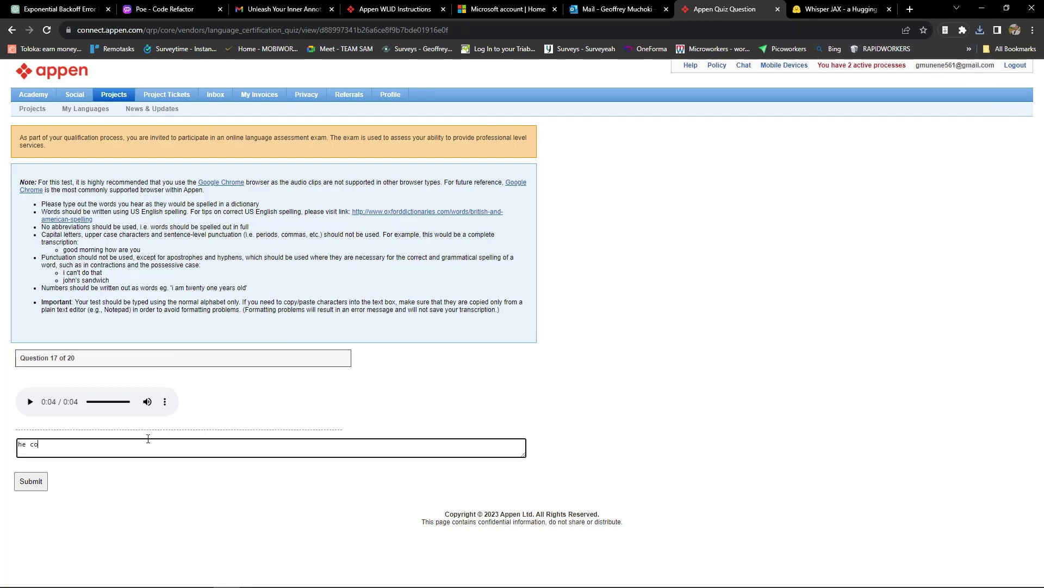
{"action": "type", "text": "mes from the center of "}
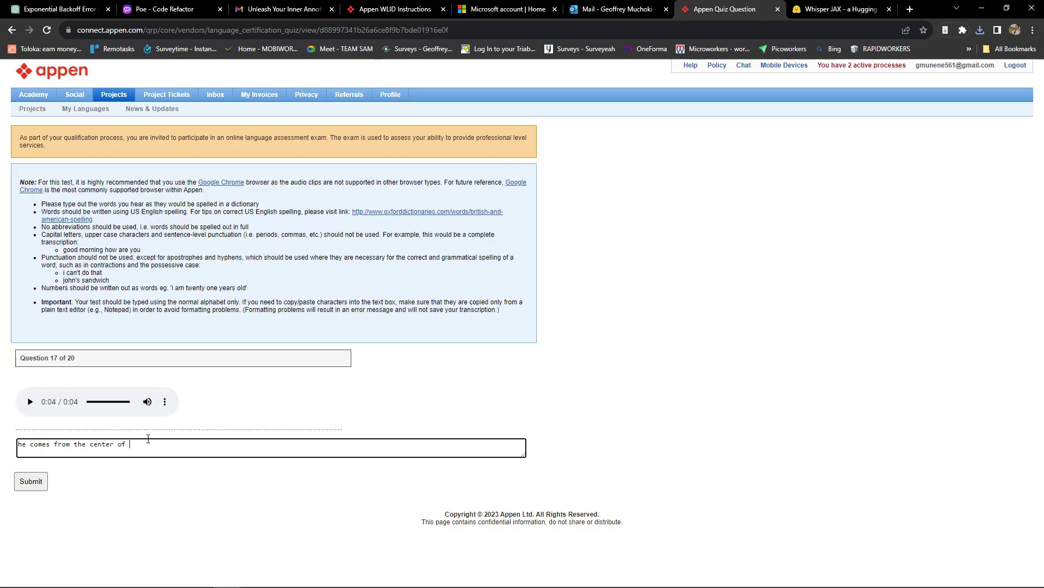
{"action": "type", "text": "politics"}
{"action": "left_click", "coordinate": [38, 480]}
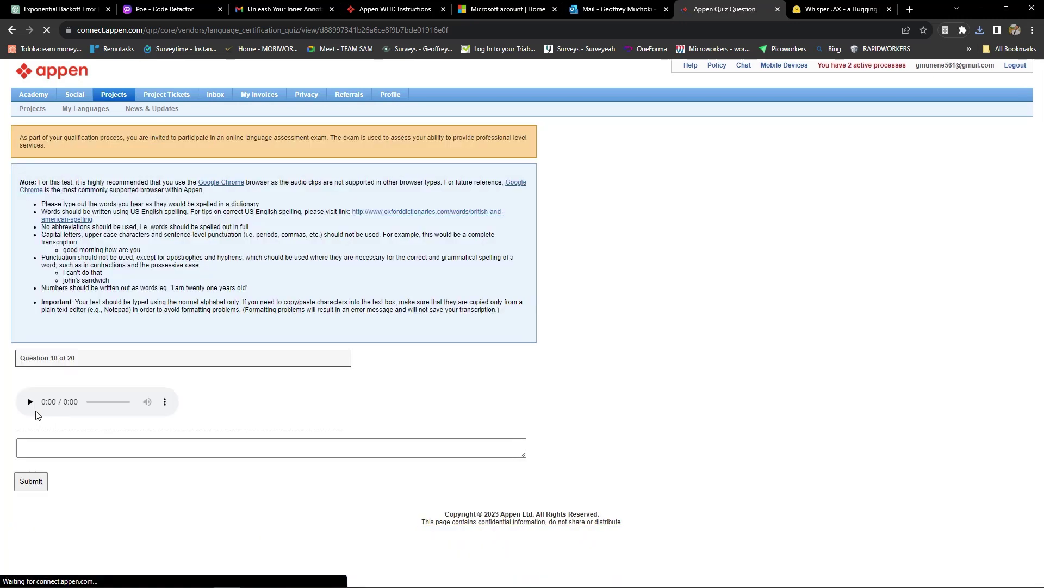
- Play, download and replay question 18's clip, and submit the transcription "are you the person whose luggage went missing"
{"action": "left_click", "coordinate": [30, 401]}
{"action": "left_click", "coordinate": [165, 402]}
{"action": "left_click", "coordinate": [159, 419]}
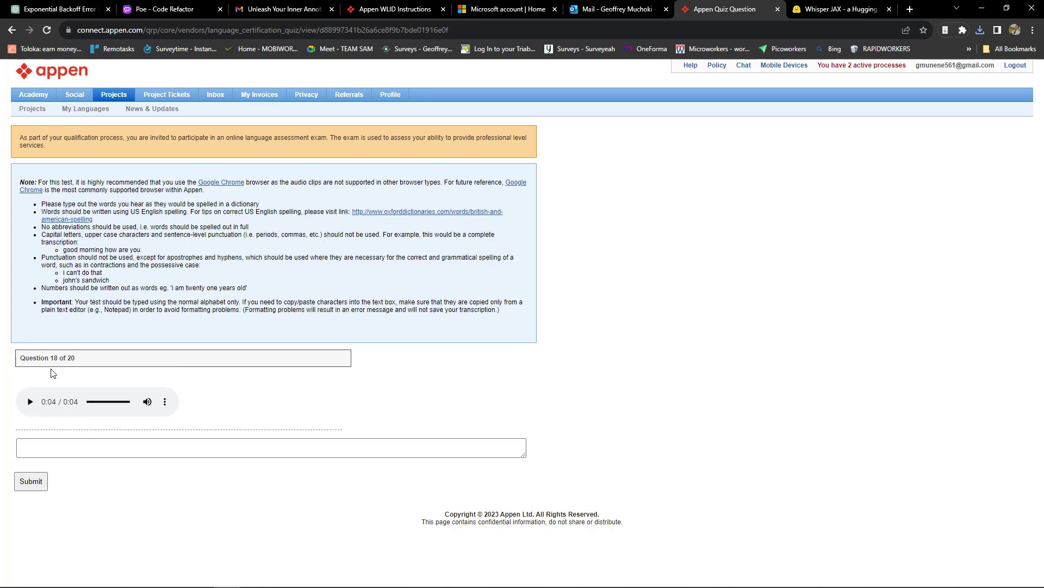
{"action": "left_click", "coordinate": [30, 401]}
{"action": "left_click", "coordinate": [74, 454]}
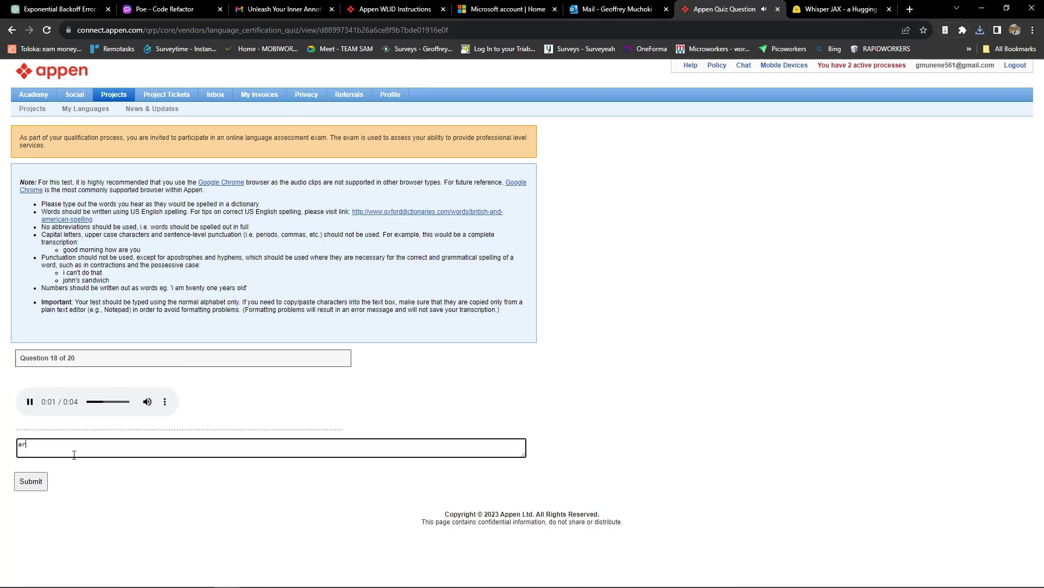
{"action": "type", "text": "are you the person wh"}
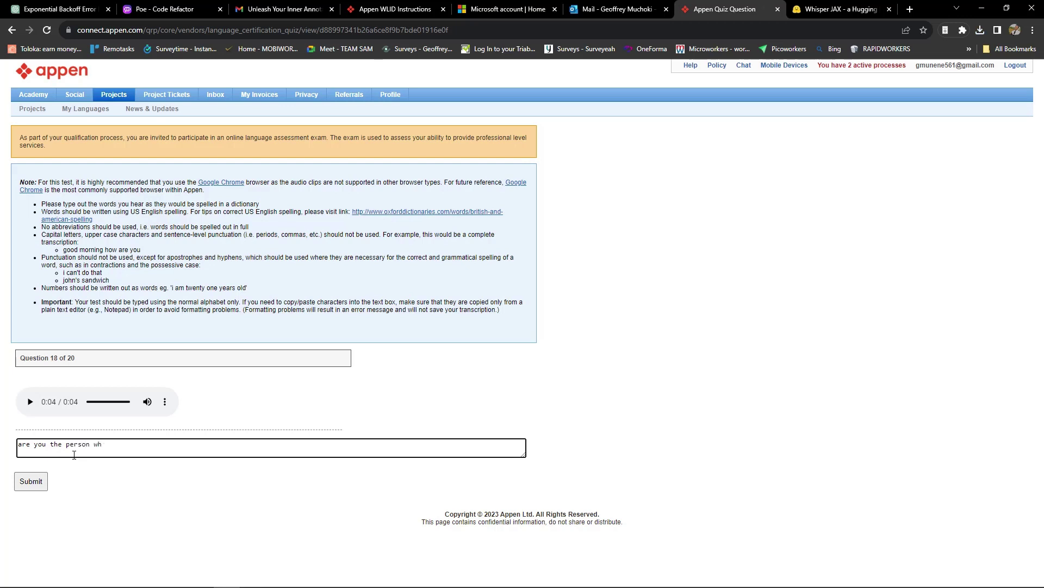
{"action": "type", "text": "sose luggage went missing"}
{"action": "left_click", "coordinate": [47, 482]}
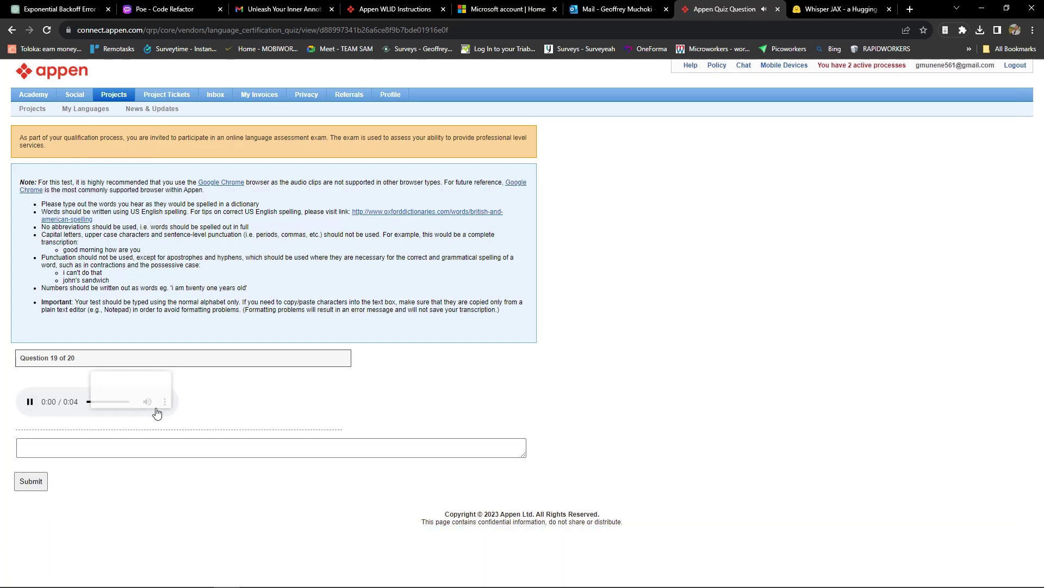
- Download question 19's clip and submit the transcription "it is better to give than it is to receive"
{"action": "left_click", "coordinate": [147, 373]}
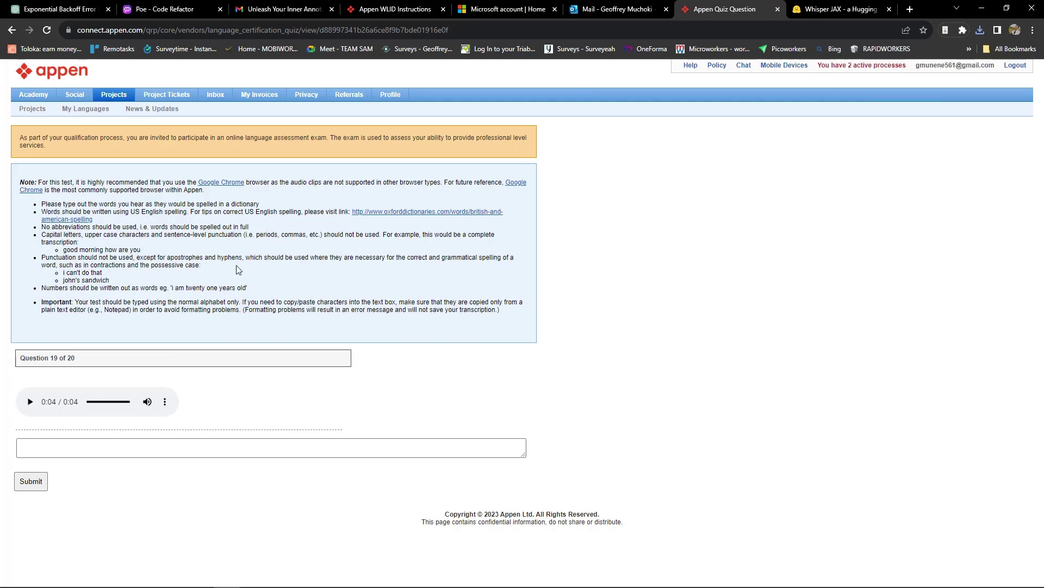
{"action": "left_click", "coordinate": [191, 442]}
{"action": "type", "text": "it"}
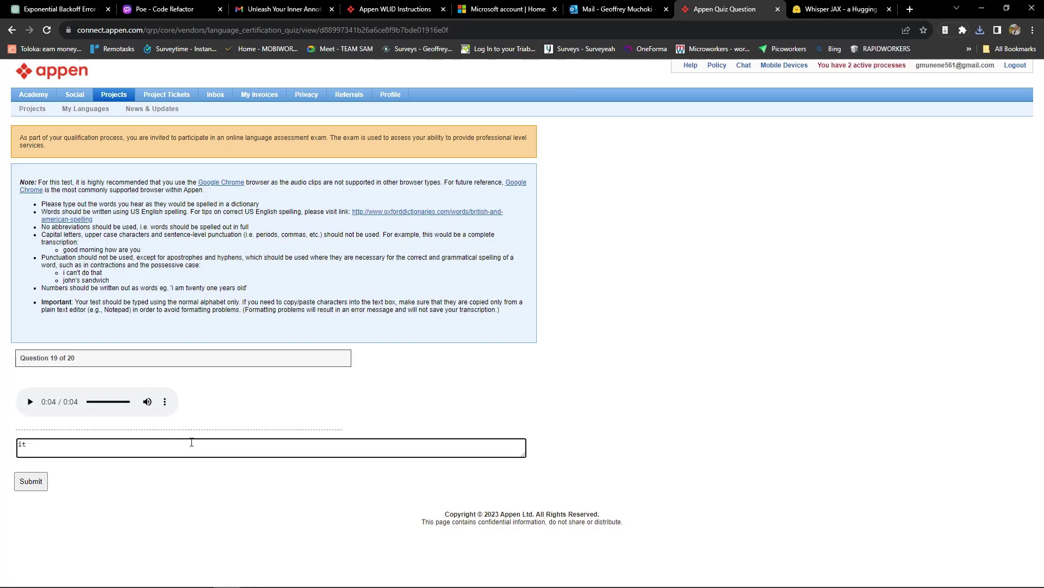
{"action": "type", "text": " is better to give than it is to receive"}
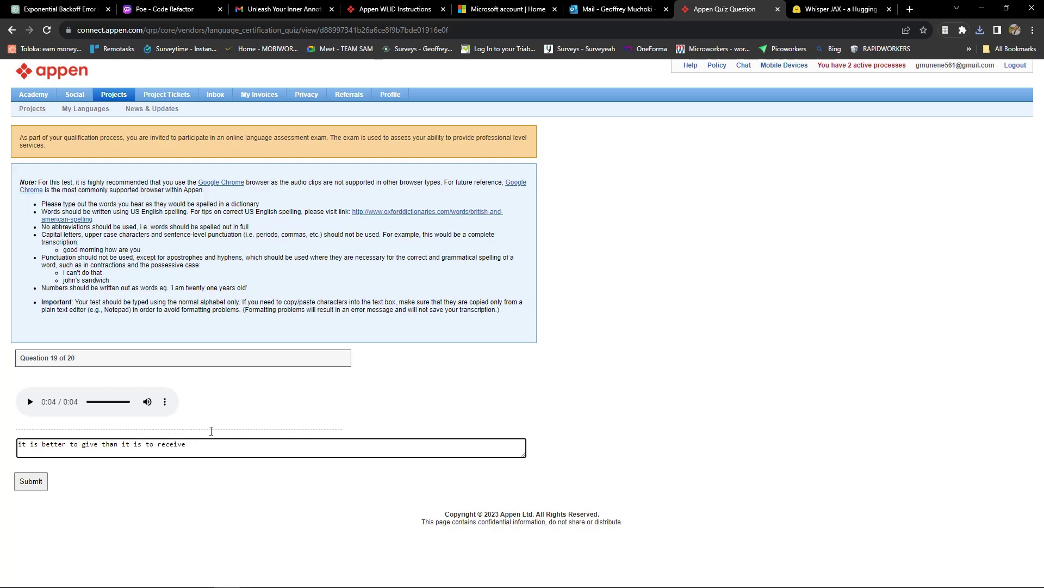
{"action": "left_click", "coordinate": [31, 482]}
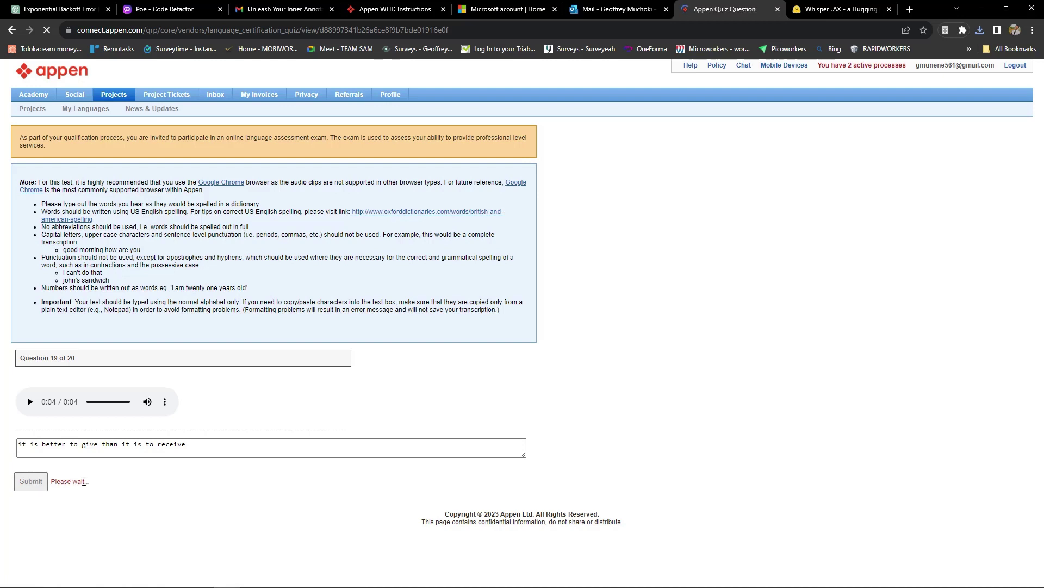
- Play and download question 20's clip, and submit the transcription "this is a great opportunity for you"
{"action": "left_click", "coordinate": [30, 401]}
{"action": "left_click", "coordinate": [165, 401]}
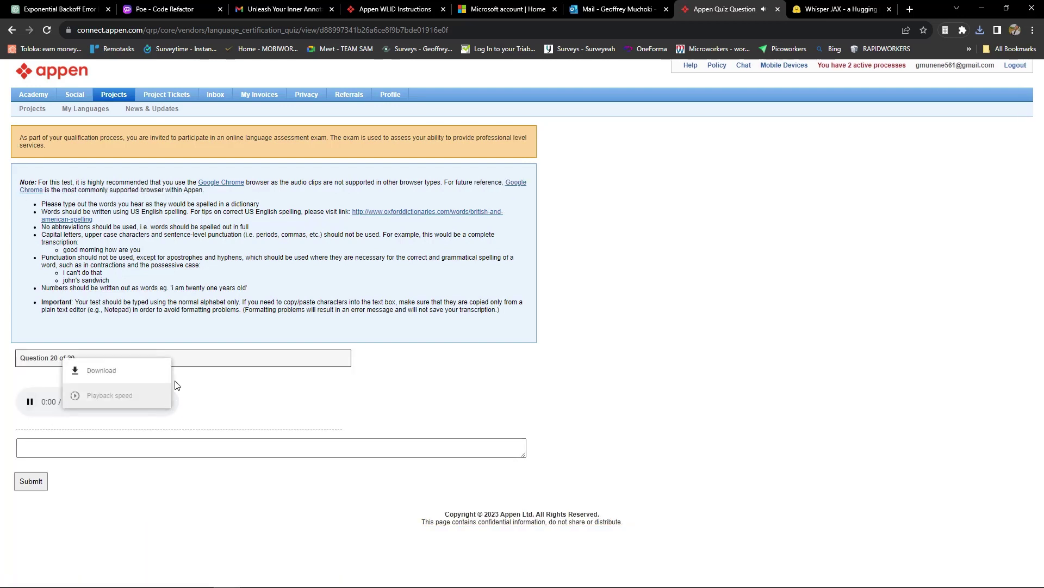
{"action": "left_click", "coordinate": [177, 385]}
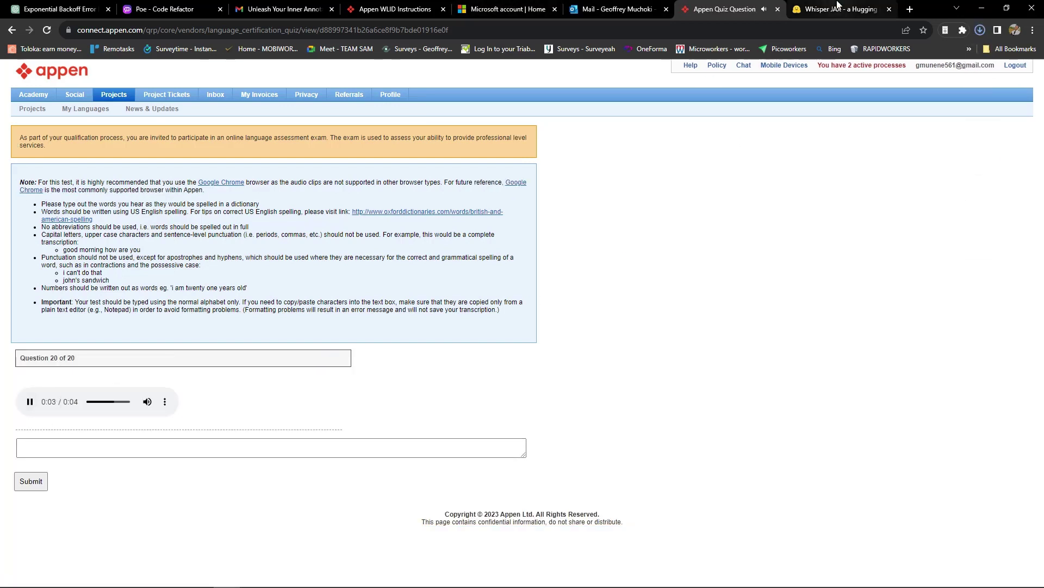
{"action": "left_click", "coordinate": [202, 451]}
{"action": "left_click", "coordinate": [206, 449]}
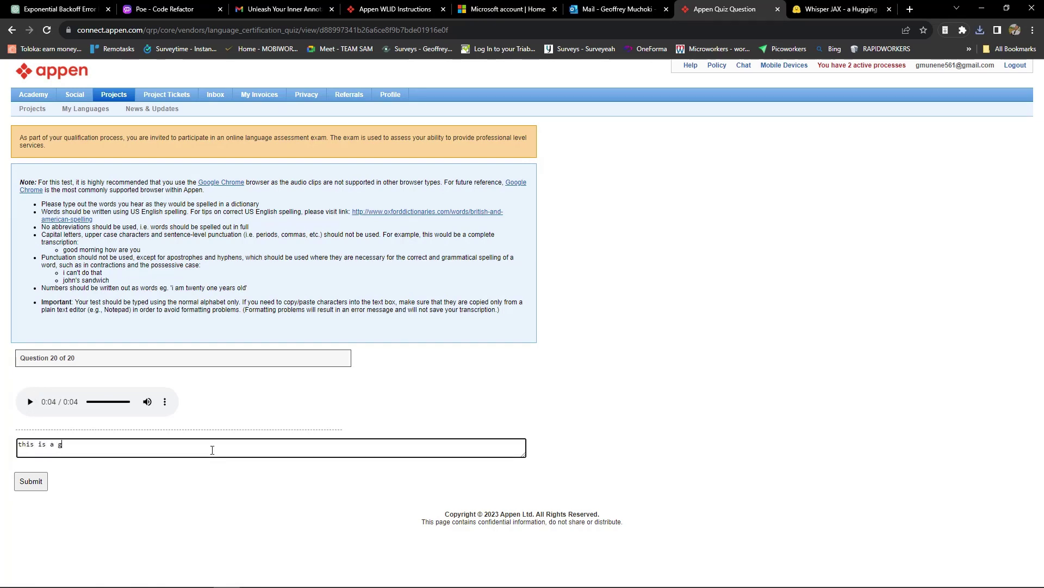
{"action": "type", "text": "this is a great opportunity for you"}
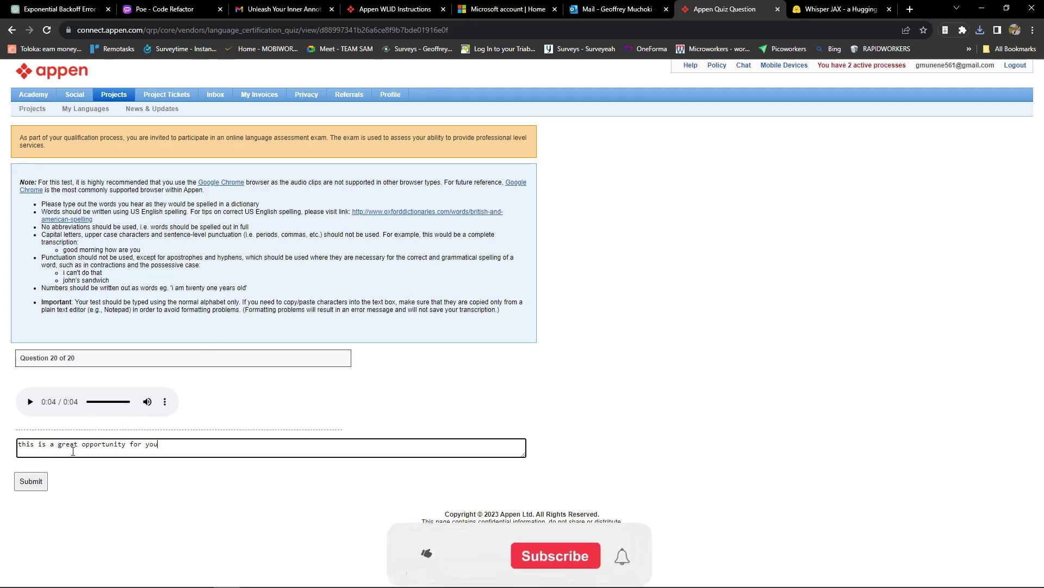
{"action": "left_click", "coordinate": [39, 488]}
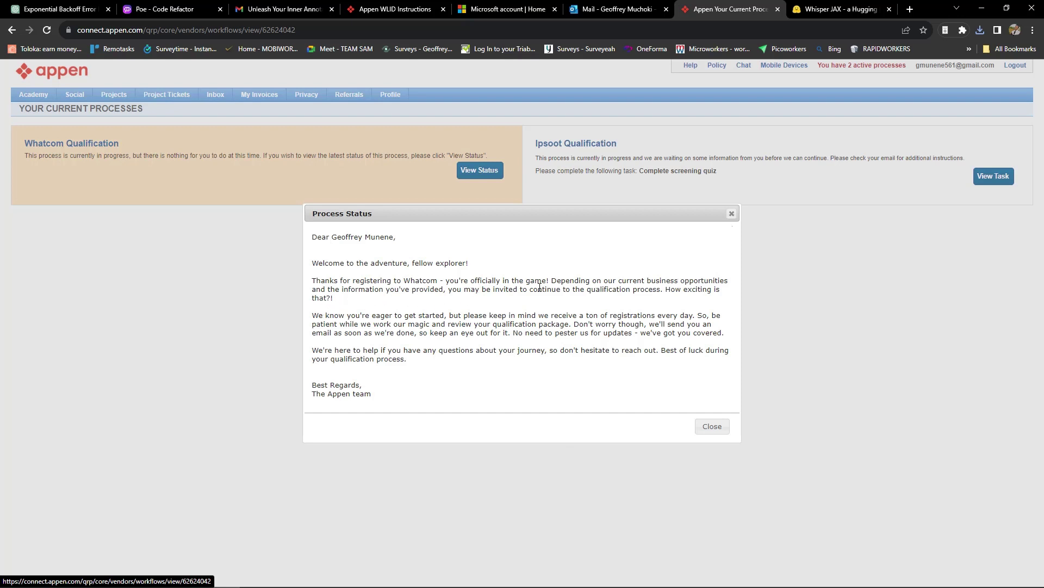
{"action": "key", "text": "ctrl+3"}
{"action": "left_click", "coordinate": [55, 301]}
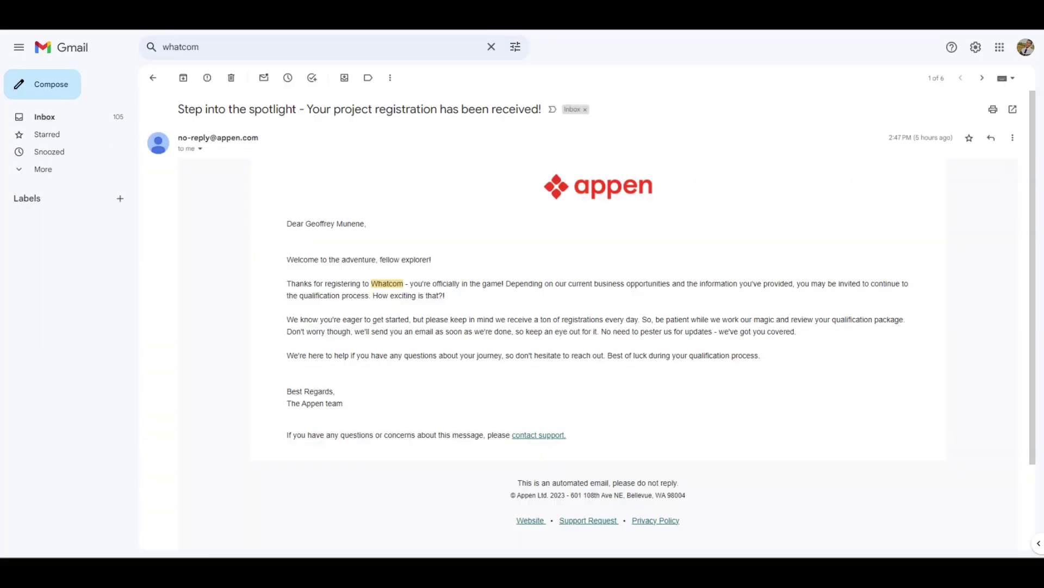